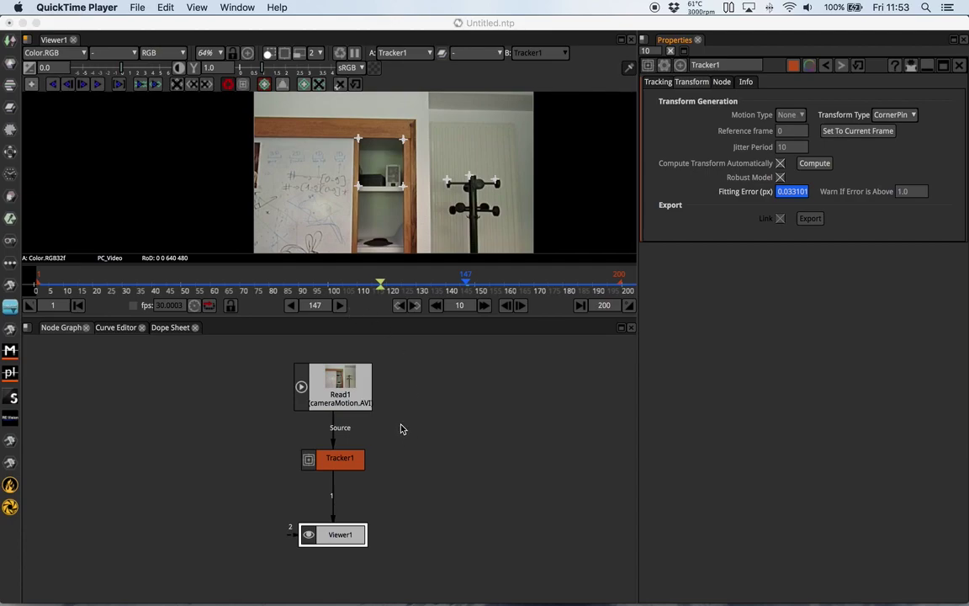
Show Read1's raw cameraMotion footage in Viewer1 and play it through once
{"action": "left_click", "coordinate": [348, 380]}
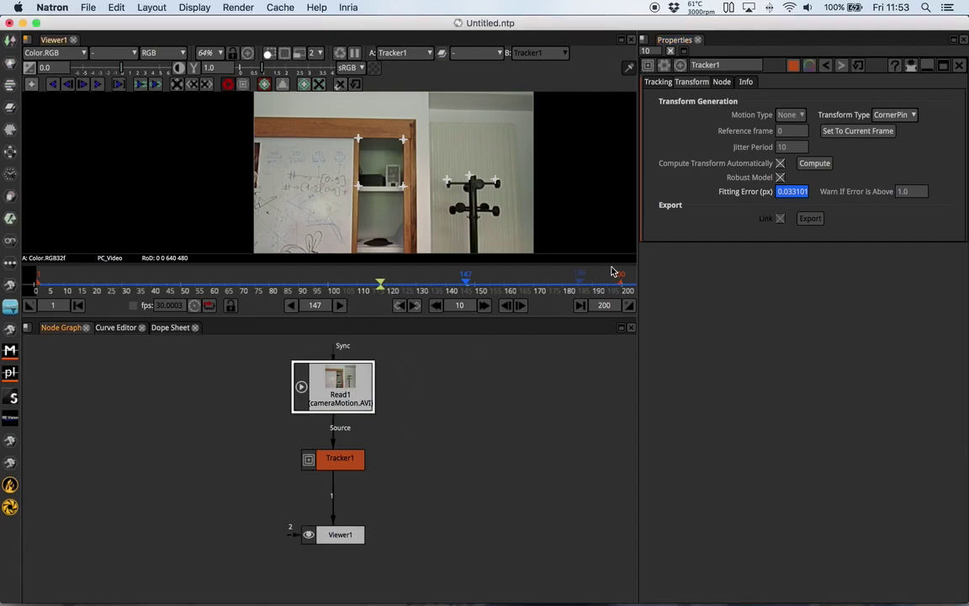
{"action": "key", "text": "1"}
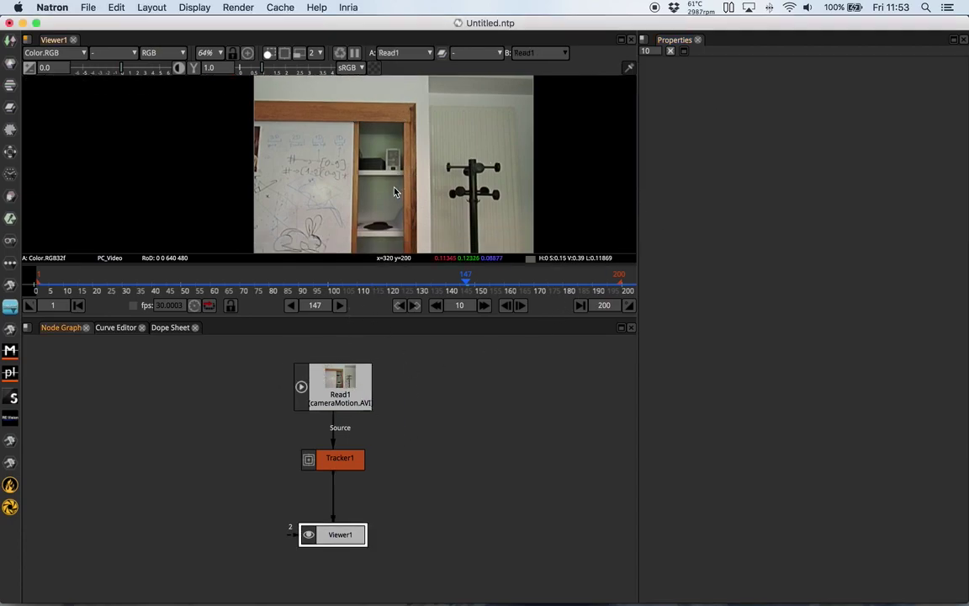
{"action": "key", "text": "l"}
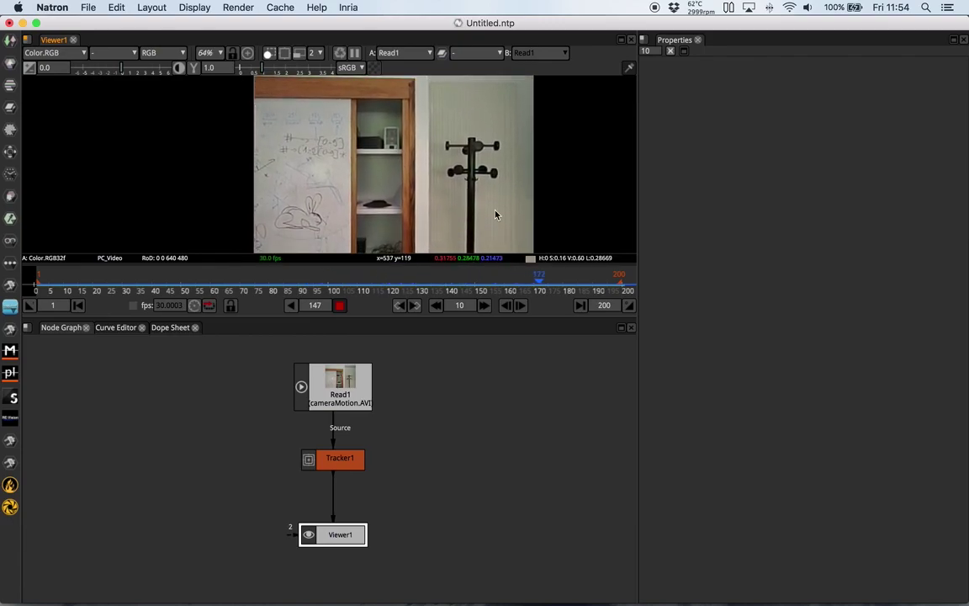
{"action": "key", "text": "k"}
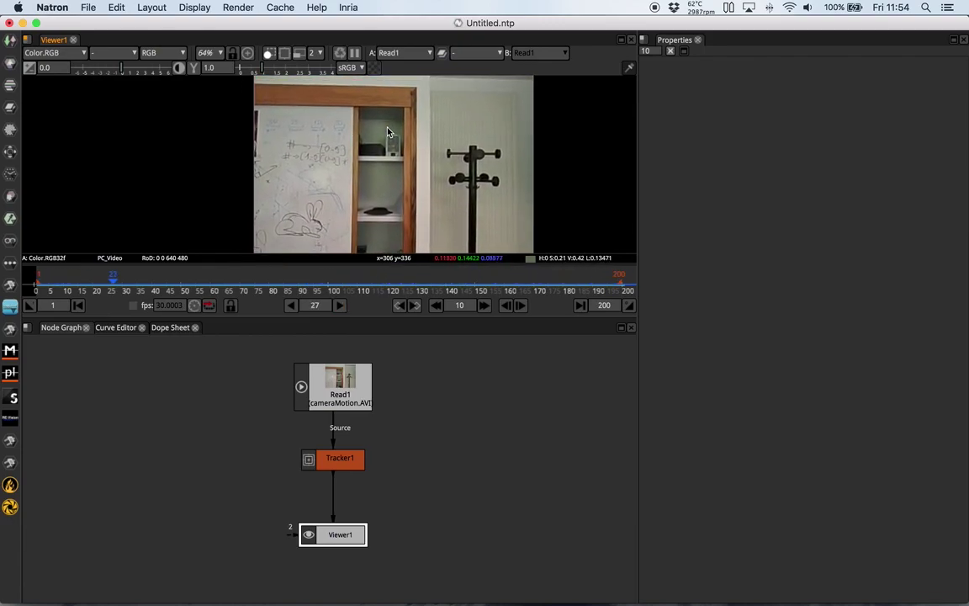
Reconnect Tracker1 to the viewer and review its track list in the Tracking tab
{"action": "double_click", "coordinate": [356, 454]}
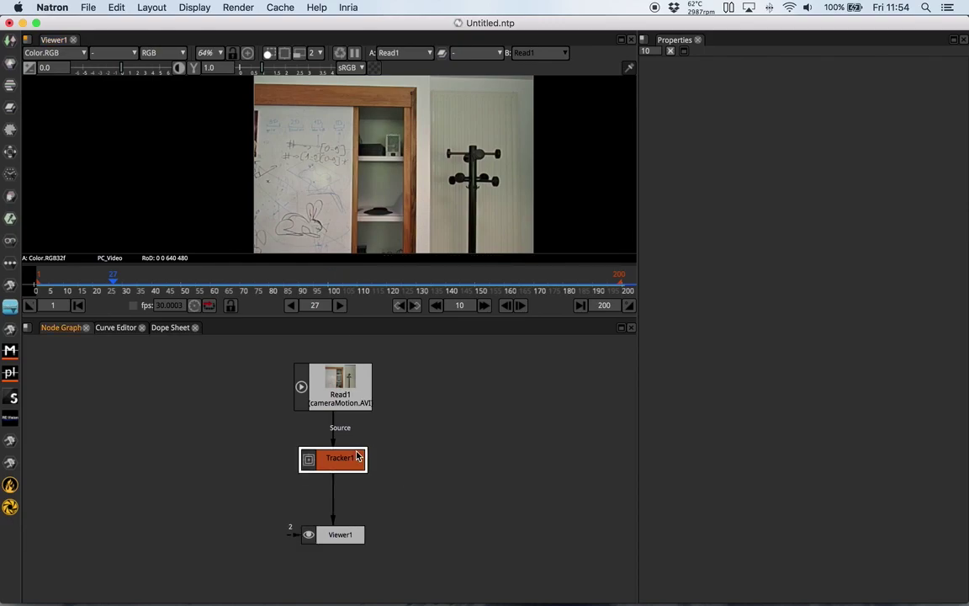
{"action": "left_click_drag", "start_coordinate": [357, 458], "coordinate": [363, 464]}
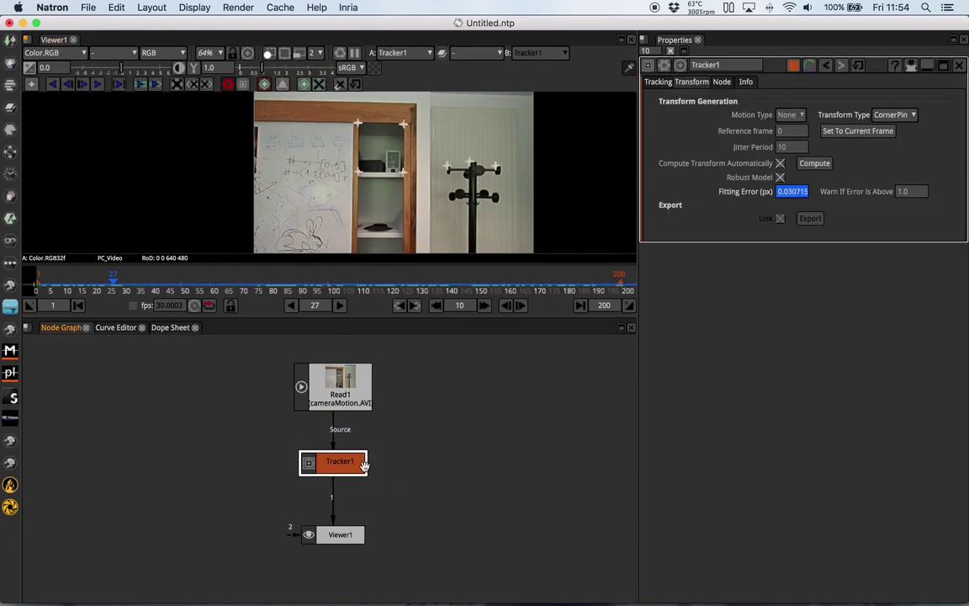
{"action": "left_click", "coordinate": [660, 82]}
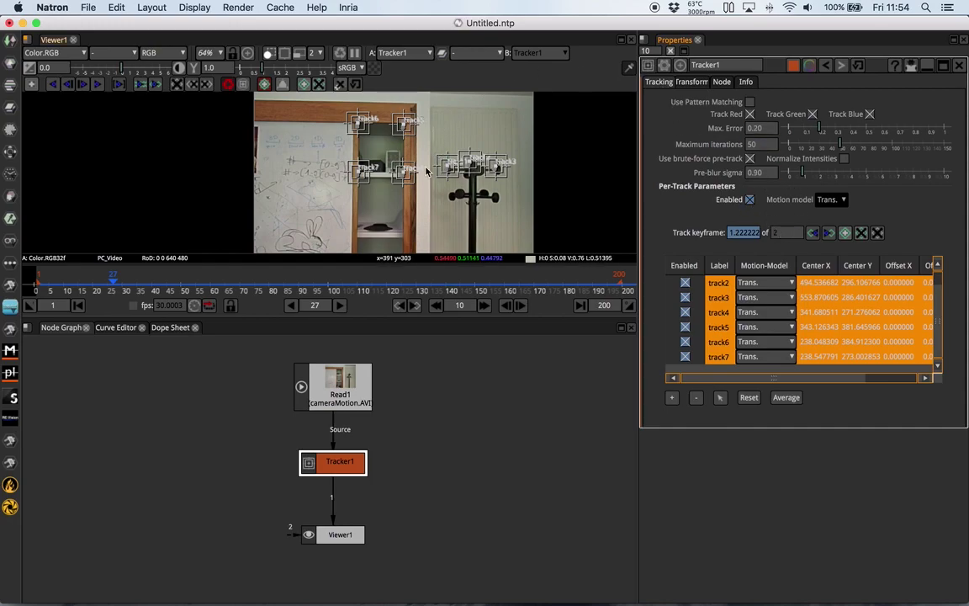
{"action": "scroll", "coordinate": [435, 158], "scroll_direction": "up", "scroll_amount": 5}
{"action": "scroll", "coordinate": [404, 125], "scroll_direction": "up", "scroll_amount": 1}
{"action": "scroll", "coordinate": [422, 183], "scroll_direction": "up", "scroll_amount": 1}
{"action": "scroll", "coordinate": [422, 184], "scroll_direction": "down", "scroll_amount": 2}
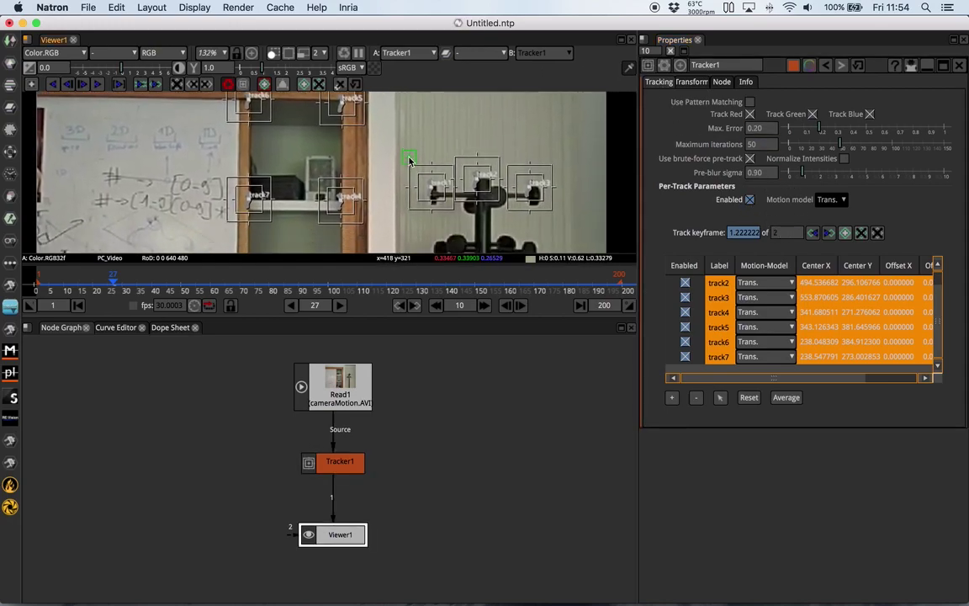
{"action": "scroll", "coordinate": [404, 181], "scroll_direction": "down", "scroll_amount": 3}
{"action": "scroll", "coordinate": [391, 183], "scroll_direction": "down", "scroll_amount": 2}
{"action": "scroll", "coordinate": [392, 183], "scroll_direction": "down", "scroll_amount": 3}
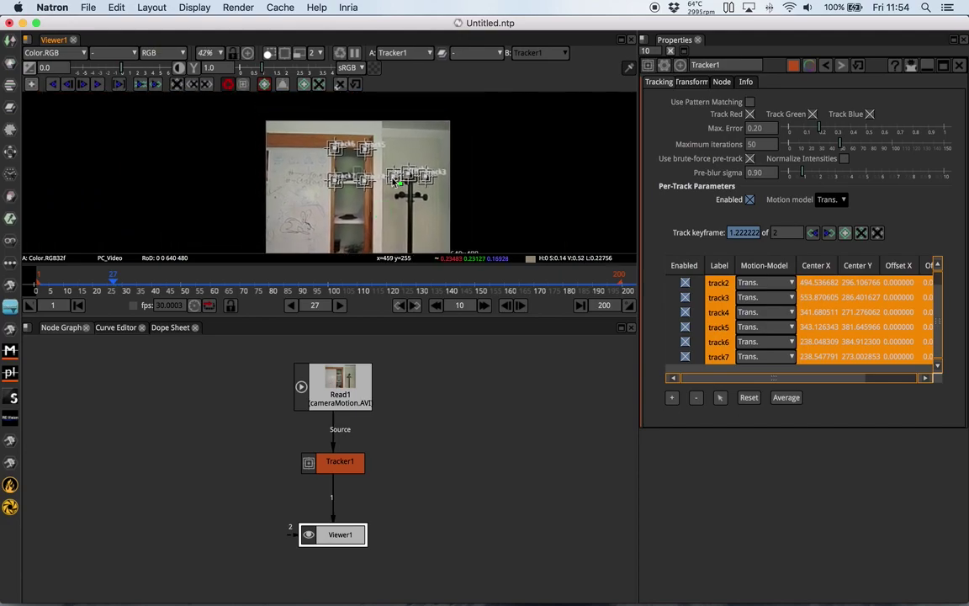
In Tracker1's Transform tab, check the window-frame and coat-rack tracks at later frames
{"action": "middle_click_drag", "start_coordinate": [344, 190], "coordinate": [345, 177]}
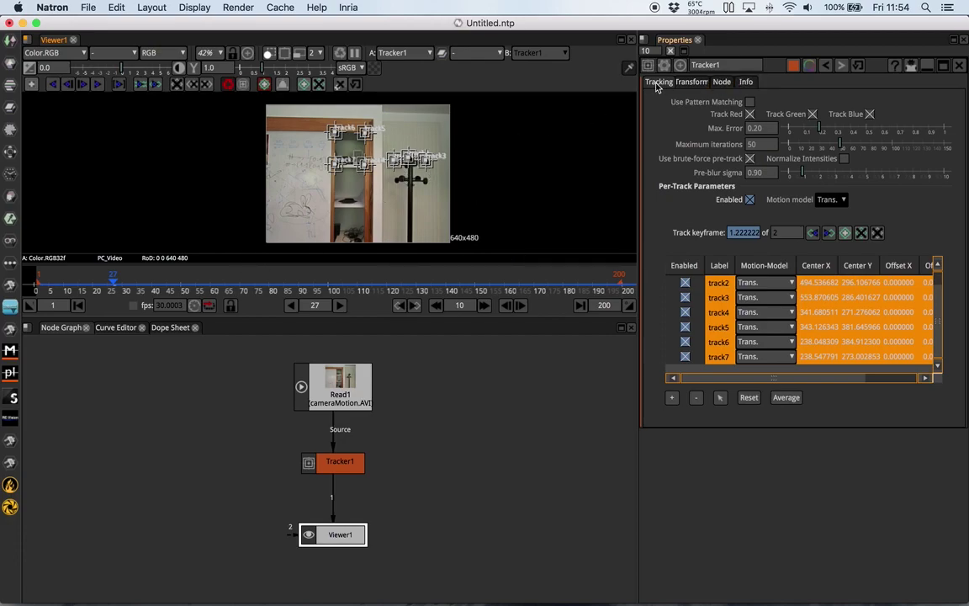
{"action": "left_click", "coordinate": [683, 84]}
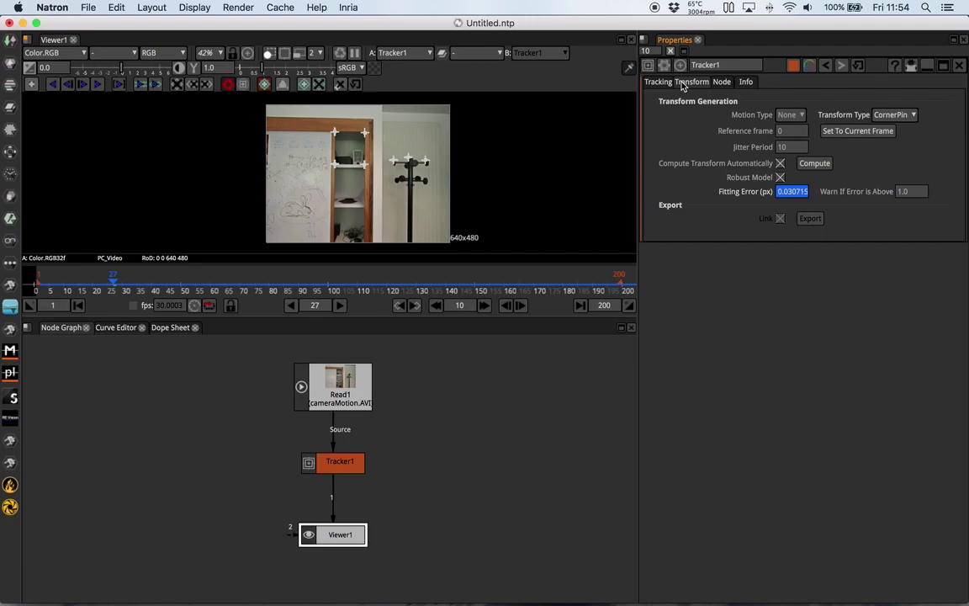
{"action": "left_click", "coordinate": [659, 82]}
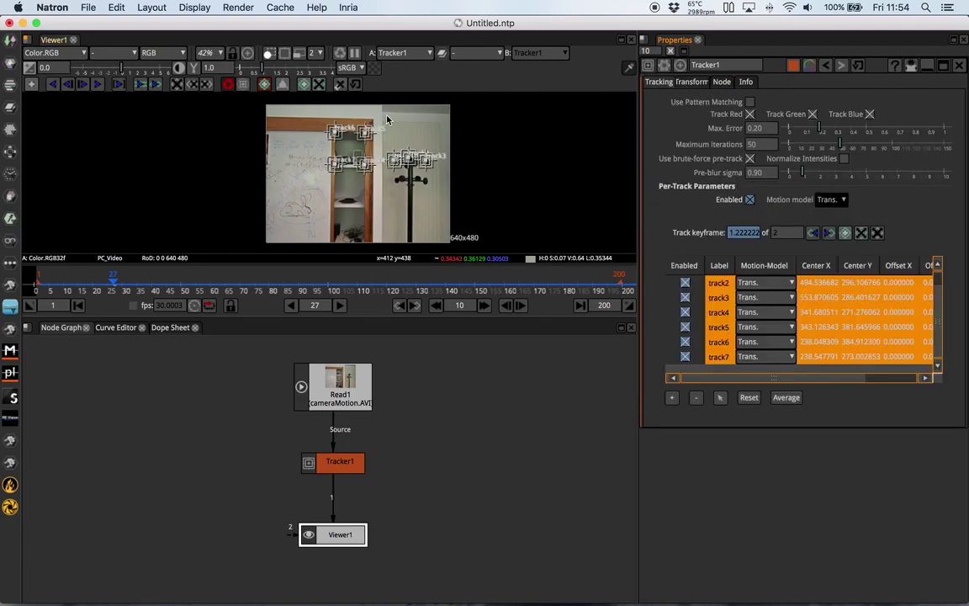
{"action": "left_click", "coordinate": [317, 289]}
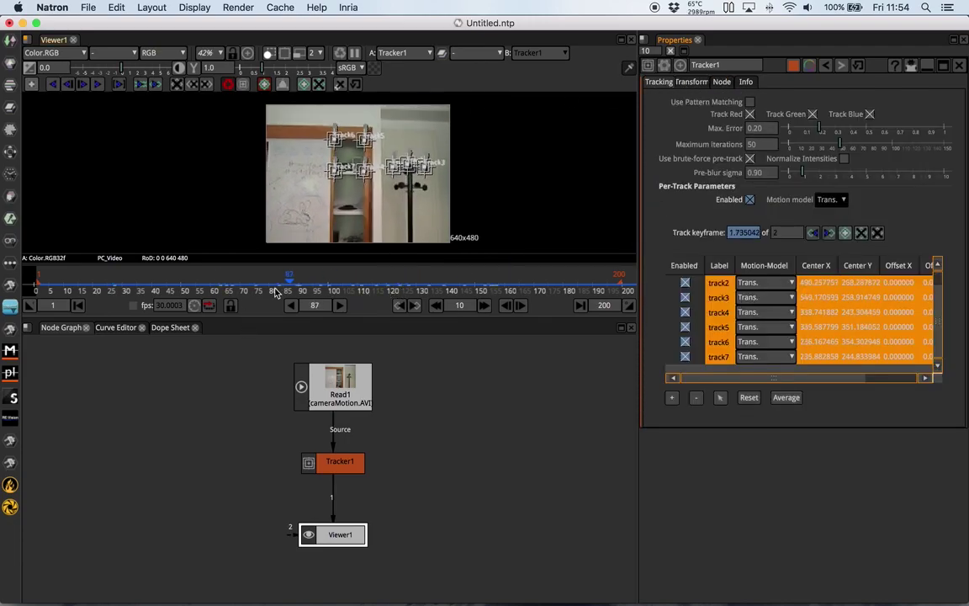
Set Tracker1's Motion Type to Stabilize in the Transform tab
{"action": "left_click", "coordinate": [692, 82]}
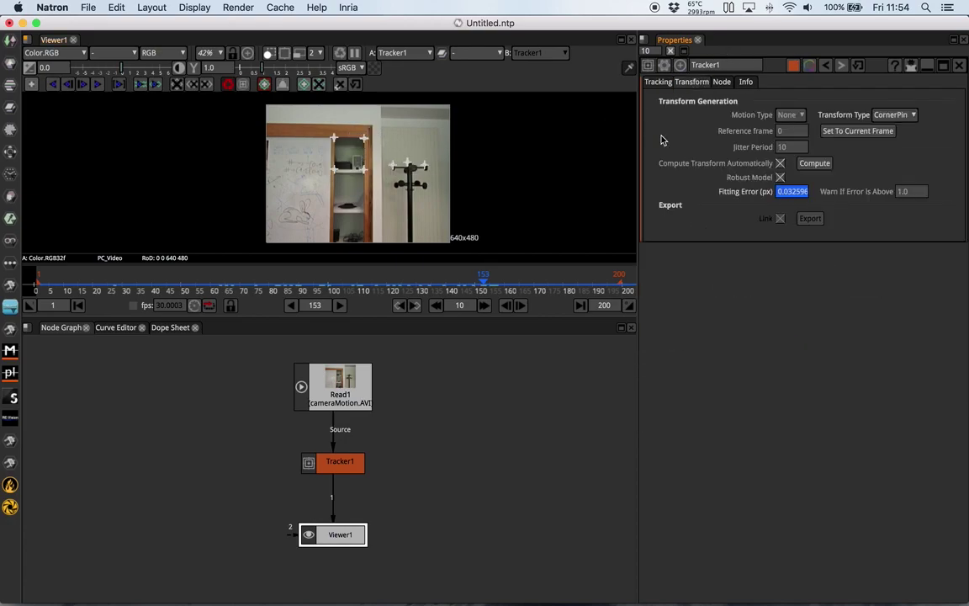
{"action": "left_click", "coordinate": [788, 116]}
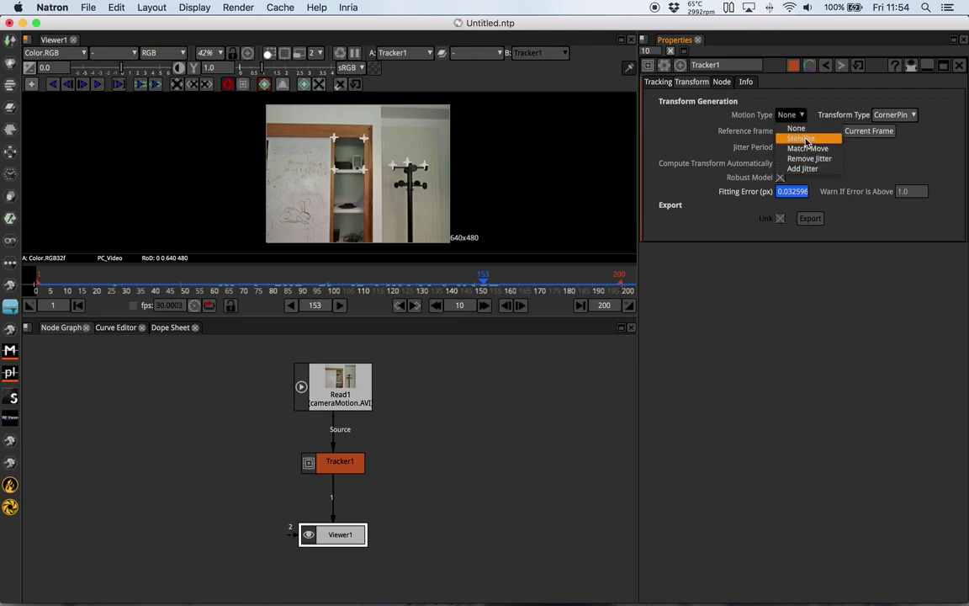
{"action": "left_click", "coordinate": [801, 138]}
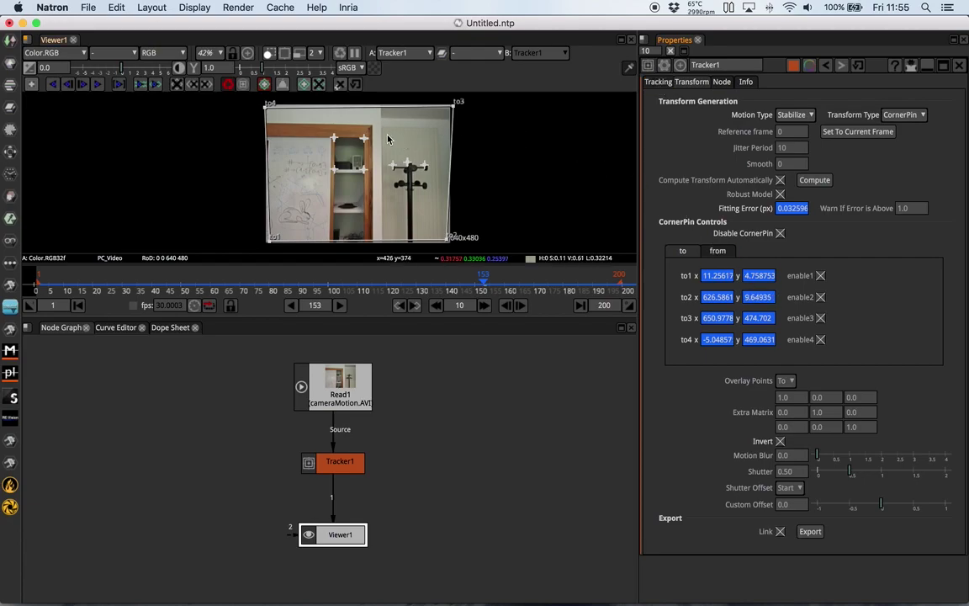
Set Overlay Points to From so the corner pin's from points show in the viewer
{"action": "left_click", "coordinate": [720, 251]}
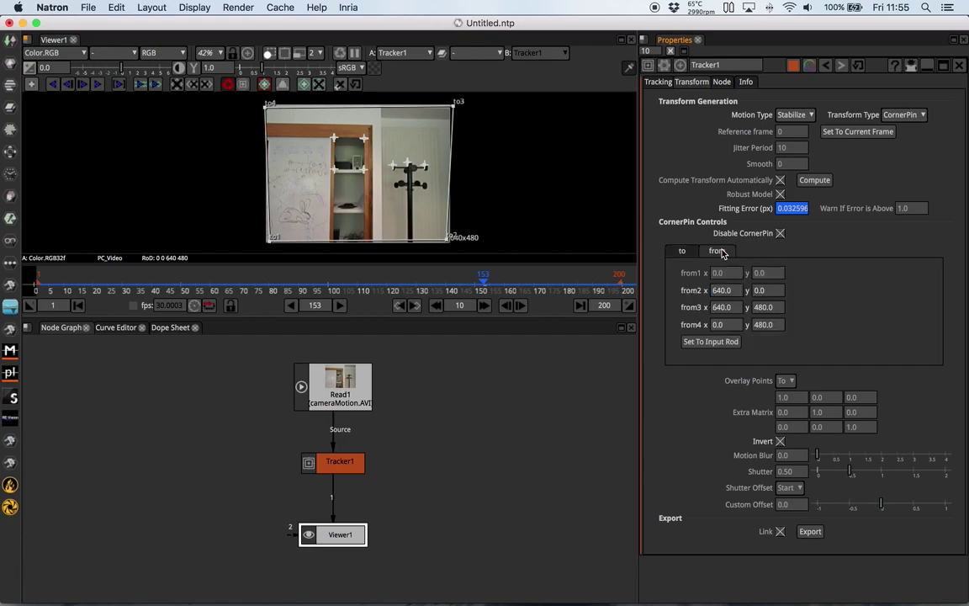
{"action": "left_click", "coordinate": [682, 250]}
{"action": "left_click", "coordinate": [718, 251]}
{"action": "left_click", "coordinate": [785, 381]}
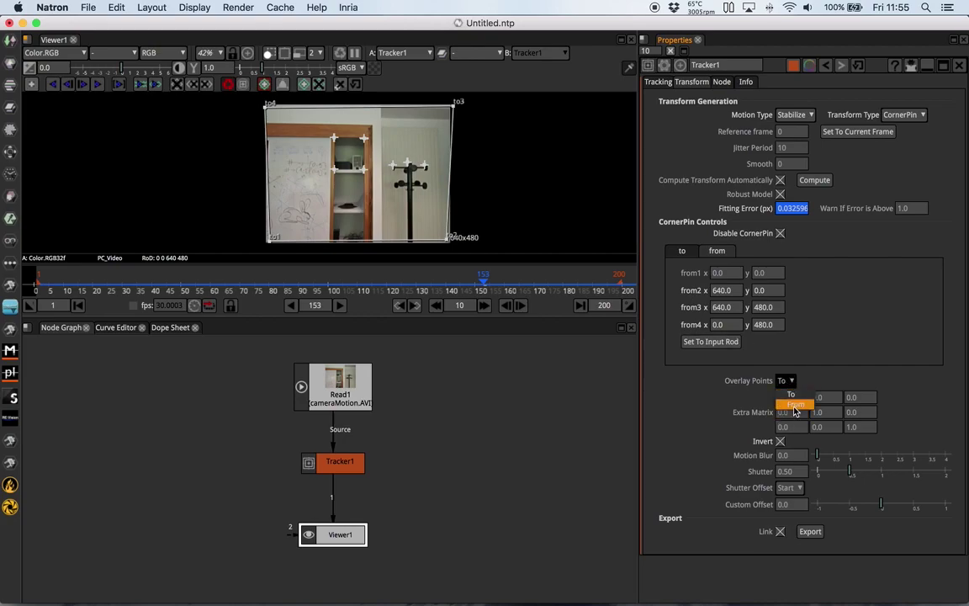
{"action": "left_click", "coordinate": [795, 407]}
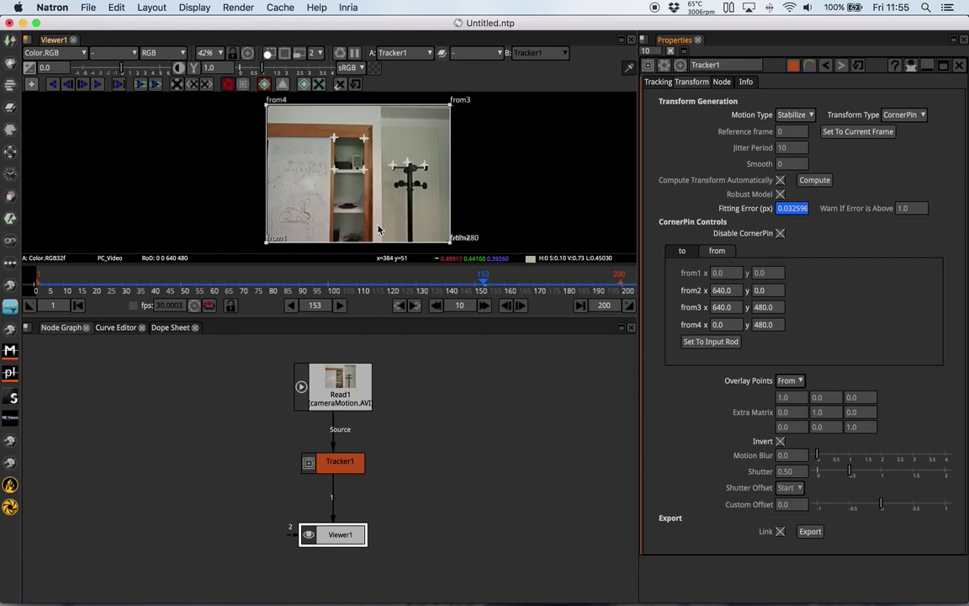
At frame 118, select the window and coat-rack tracks and view the to coordinates
{"action": "mouse_move", "coordinate": [278, 294]}
{"action": "left_mouse_down"}
{"action": "mouse_move", "coordinate": [324, 283]}
{"action": "mouse_move", "coordinate": [465, 283]}
{"action": "mouse_move", "coordinate": [280, 286]}
{"action": "mouse_move", "coordinate": [530, 284]}
{"action": "mouse_move", "coordinate": [185, 286]}
{"action": "mouse_move", "coordinate": [380, 283]}
{"action": "left_mouse_up"}
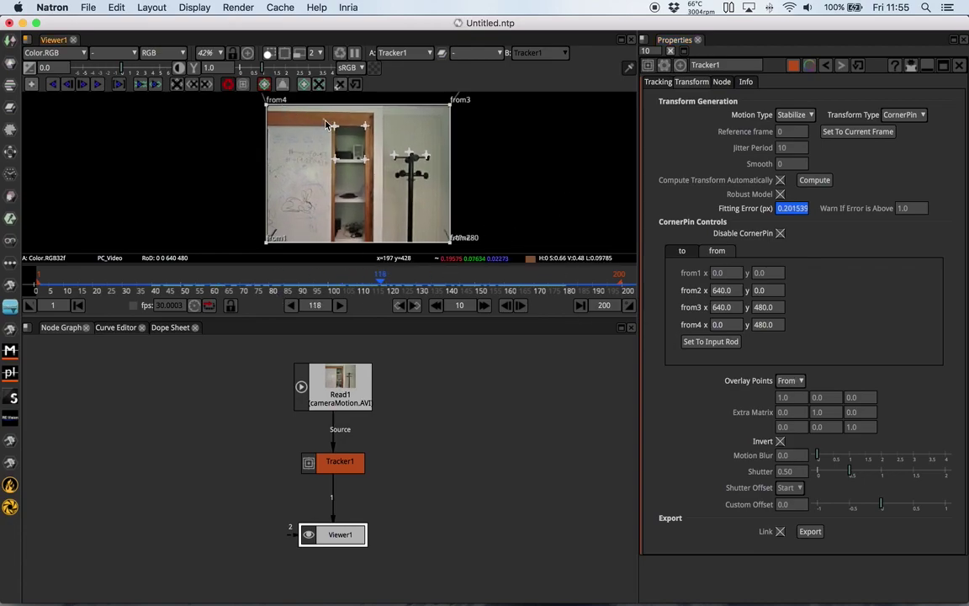
{"action": "mouse_move", "coordinate": [327, 124]}
{"action": "left_mouse_down"}
{"action": "mouse_move", "coordinate": [444, 179]}
{"action": "mouse_move", "coordinate": [440, 168]}
{"action": "left_mouse_up"}
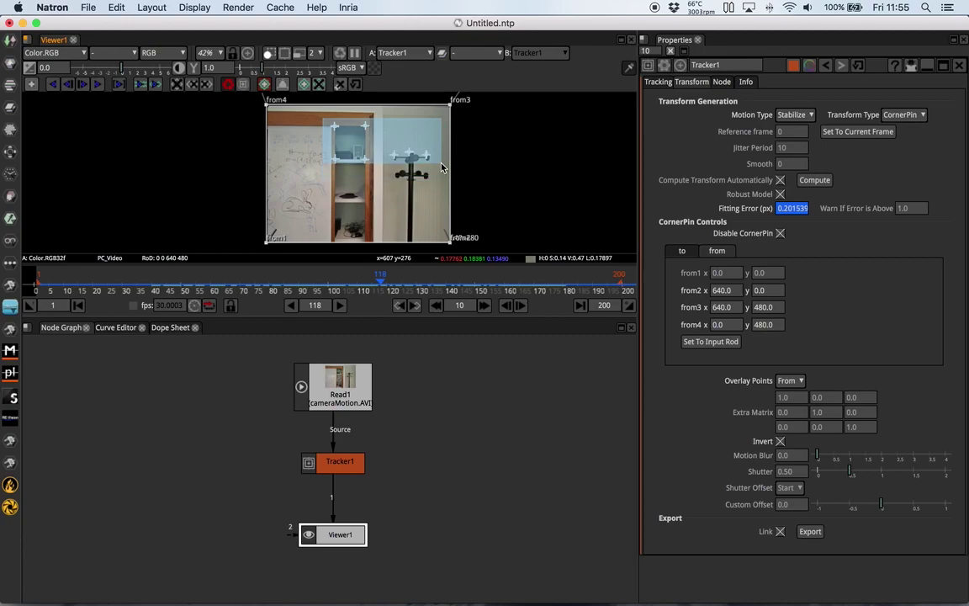
{"action": "left_click_drag", "start_coordinate": [441, 168], "coordinate": [443, 172]}
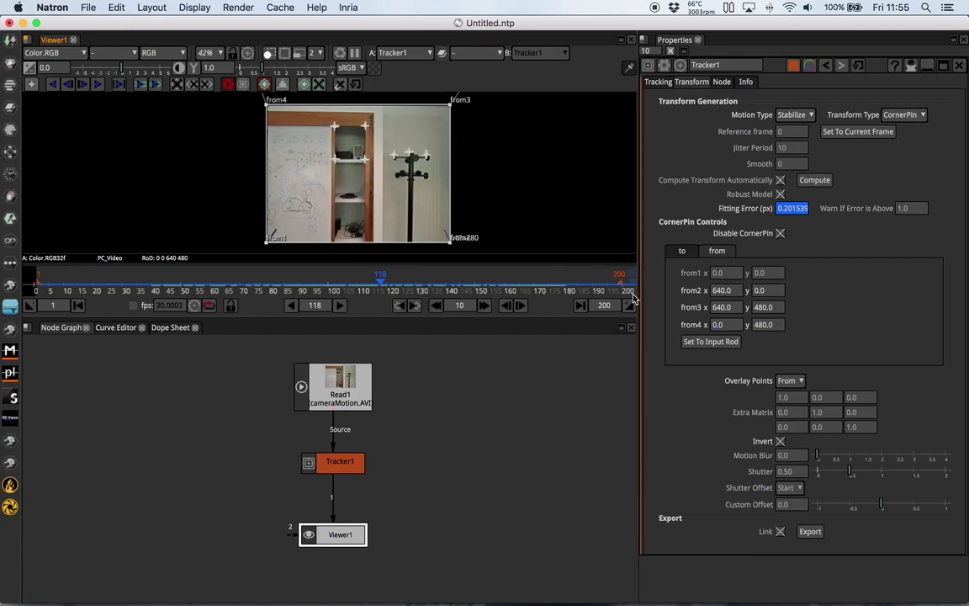
{"action": "left_click", "coordinate": [683, 252]}
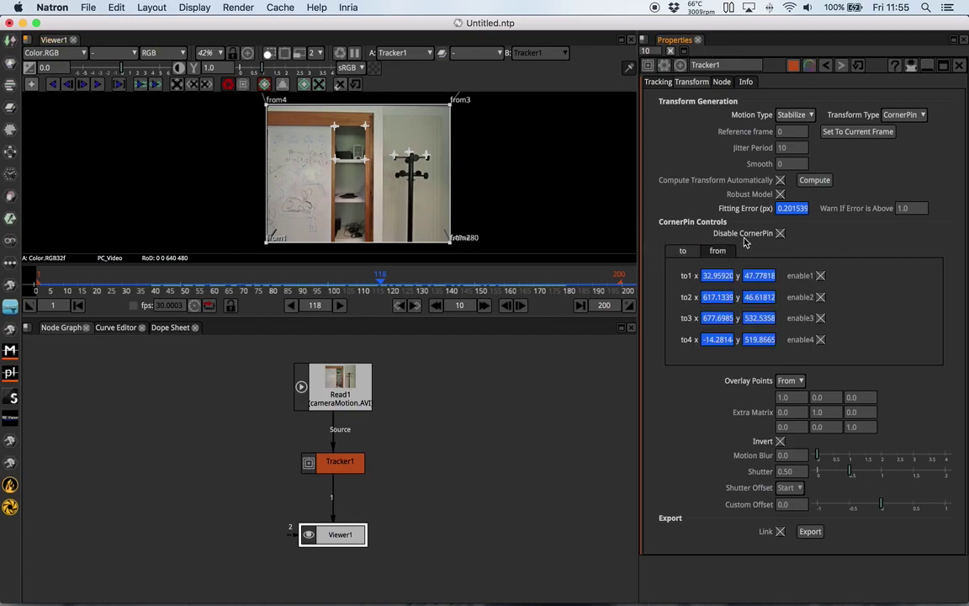
Enable the corner pin, overlay its To points, and play until frame 46
{"action": "left_click", "coordinate": [780, 233]}
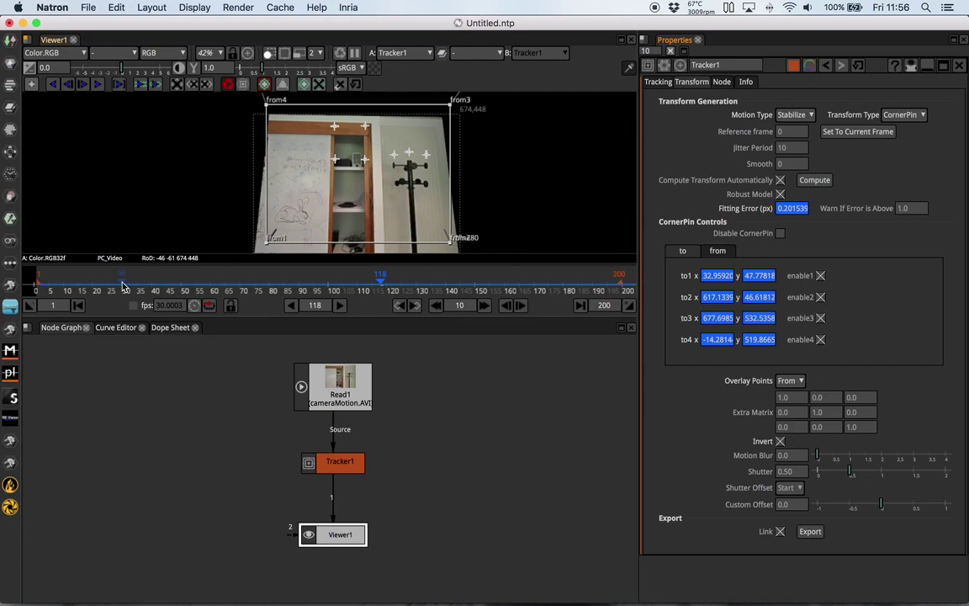
{"action": "left_click_drag", "start_coordinate": [123, 287], "coordinate": [236, 287]}
{"action": "left_click", "coordinate": [341, 310]}
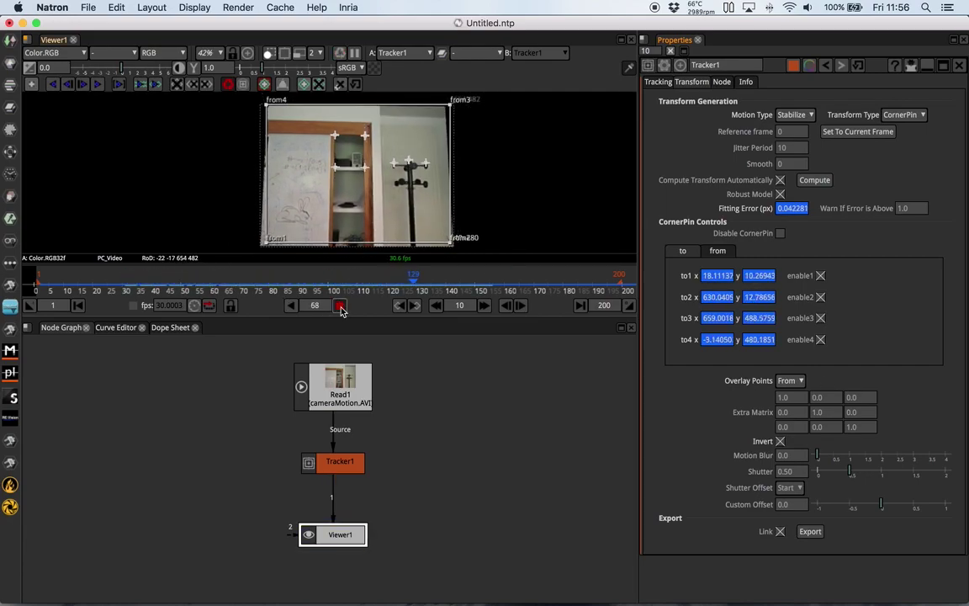
{"action": "left_click", "coordinate": [788, 381]}
{"action": "left_click", "coordinate": [795, 398]}
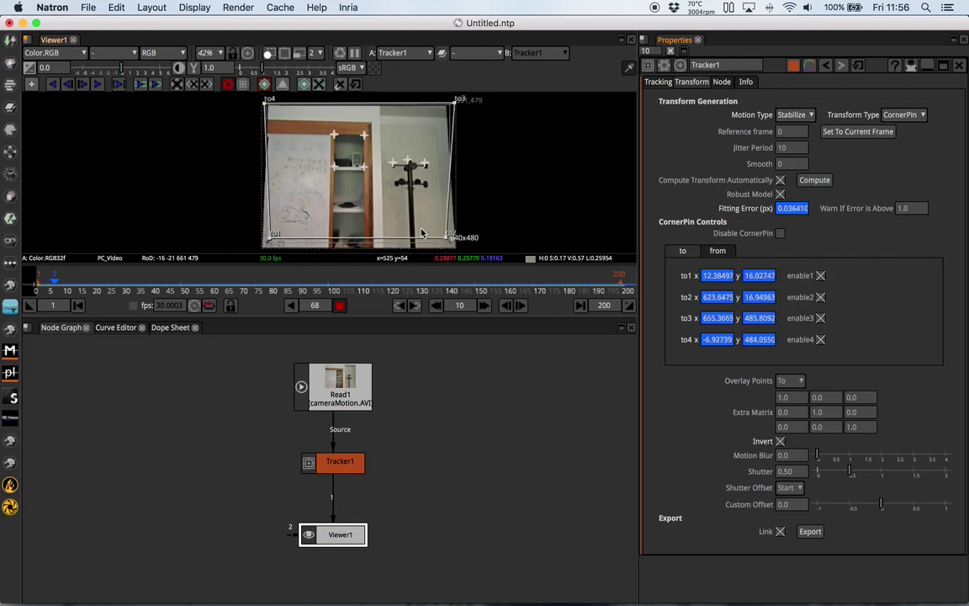
{"action": "left_click", "coordinate": [340, 306]}
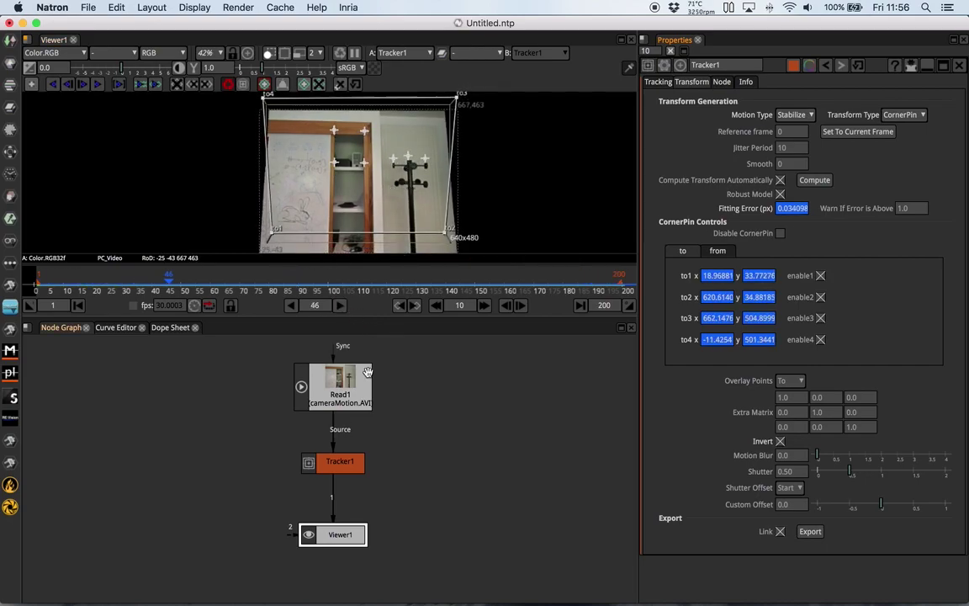
Add a Crop node below Tracker1 using the Tab node search
{"action": "left_click", "coordinate": [344, 468]}
{"action": "key", "text": "Tab"}
{"action": "type", "text": "crop"}
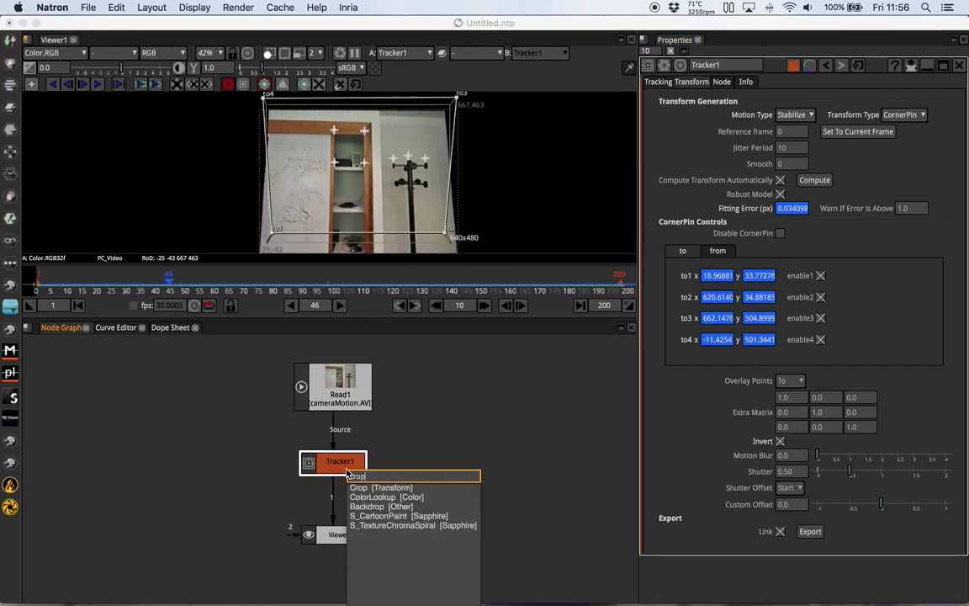
{"action": "key", "text": "Return"}
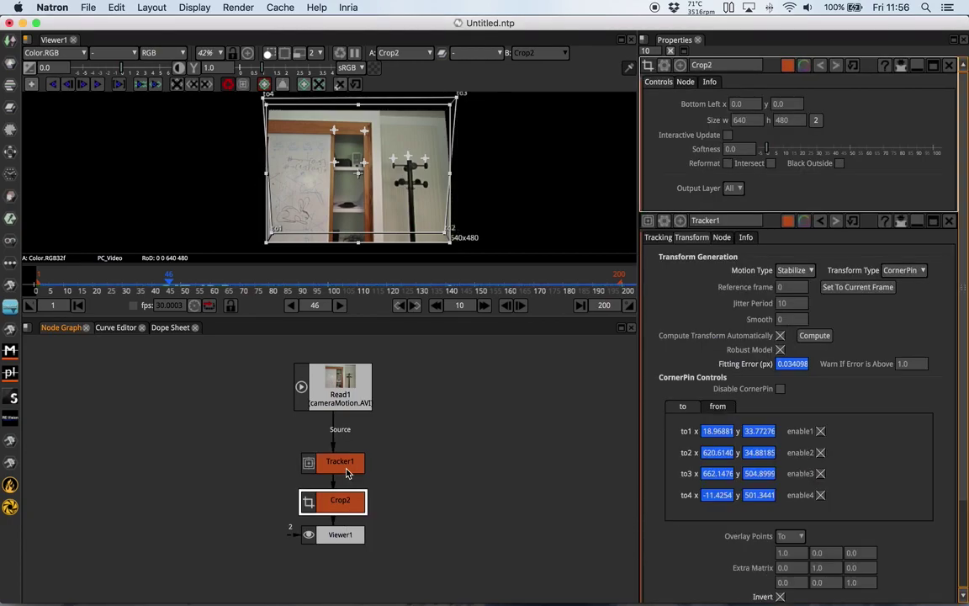
Resize the crop to a 457×332 area around shelf and coat stand, then play
{"action": "left_click", "coordinate": [949, 221]}
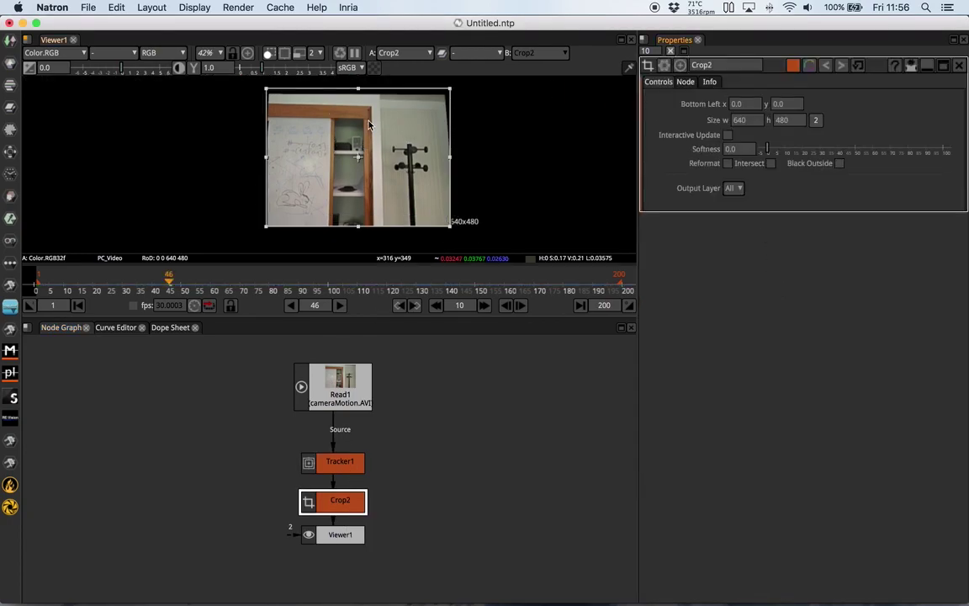
{"action": "left_click", "coordinate": [332, 534]}
{"action": "left_click_drag", "start_coordinate": [449, 90], "coordinate": [352, 145]}
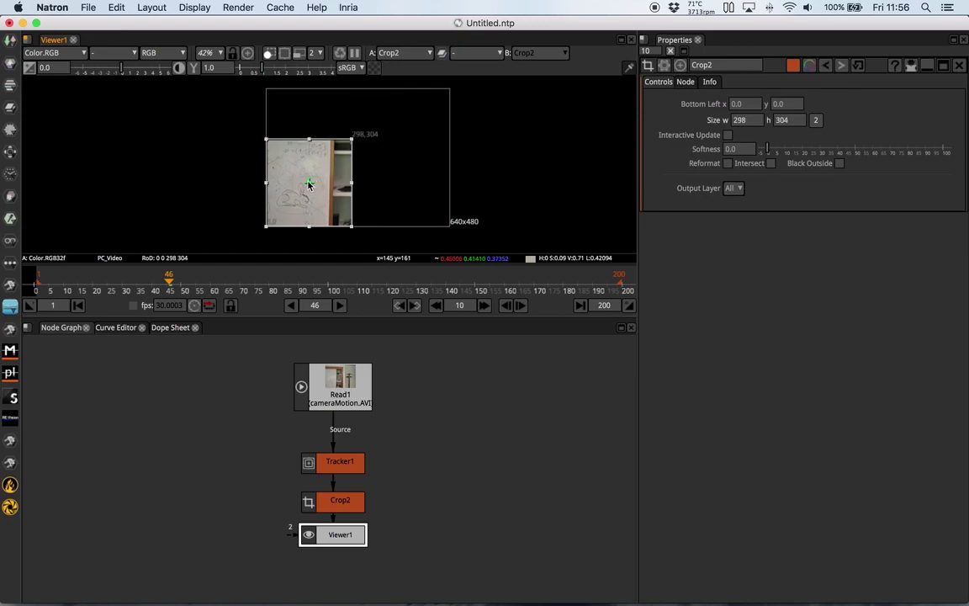
{"action": "left_click_drag", "start_coordinate": [309, 182], "coordinate": [334, 153]}
{"action": "left_click_drag", "start_coordinate": [374, 199], "coordinate": [423, 204]}
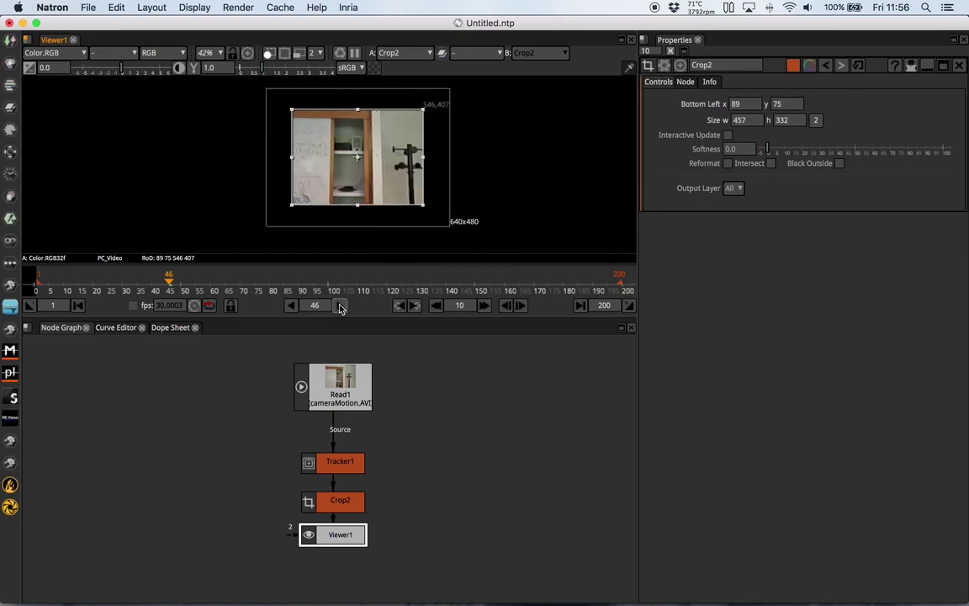
{"action": "left_click", "coordinate": [670, 50]}
{"action": "left_click", "coordinate": [339, 306]}
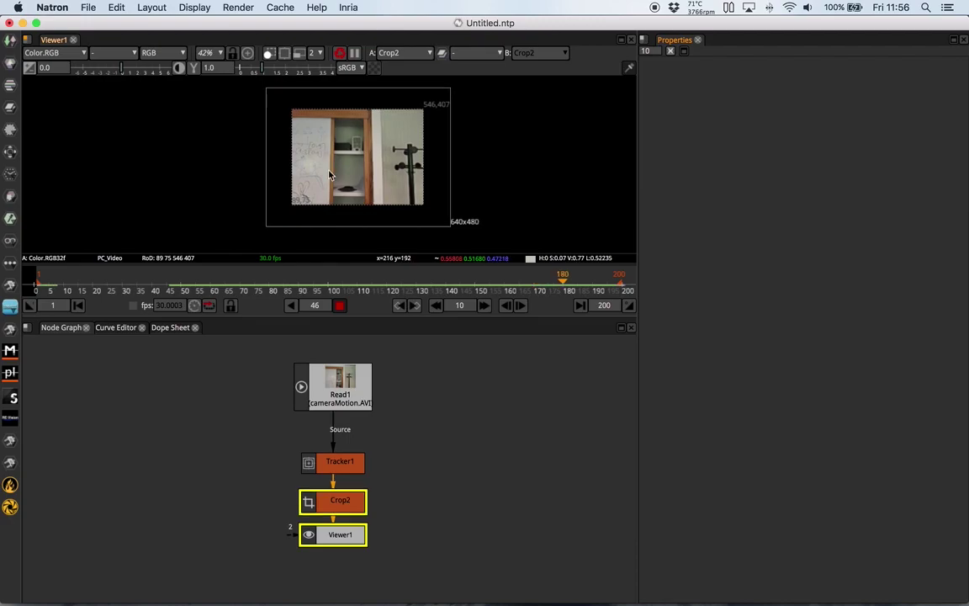
{"action": "scroll", "coordinate": [296, 153], "scroll_direction": "up", "scroll_amount": 5}
{"action": "right_click", "coordinate": [401, 188]}
{"action": "left_click", "coordinate": [329, 145]}
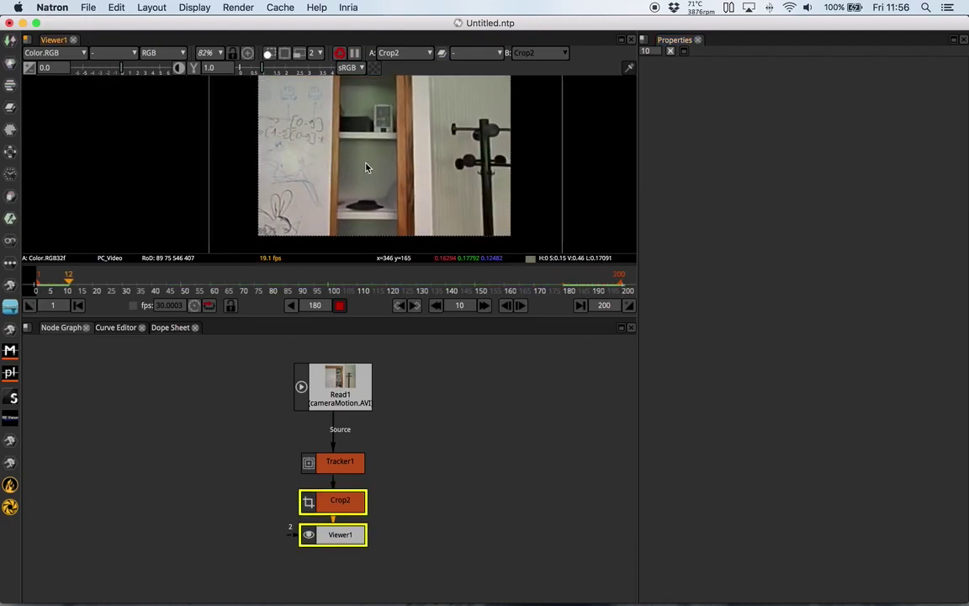
{"action": "middle_click_drag", "start_coordinate": [295, 233], "coordinate": [267, 235]}
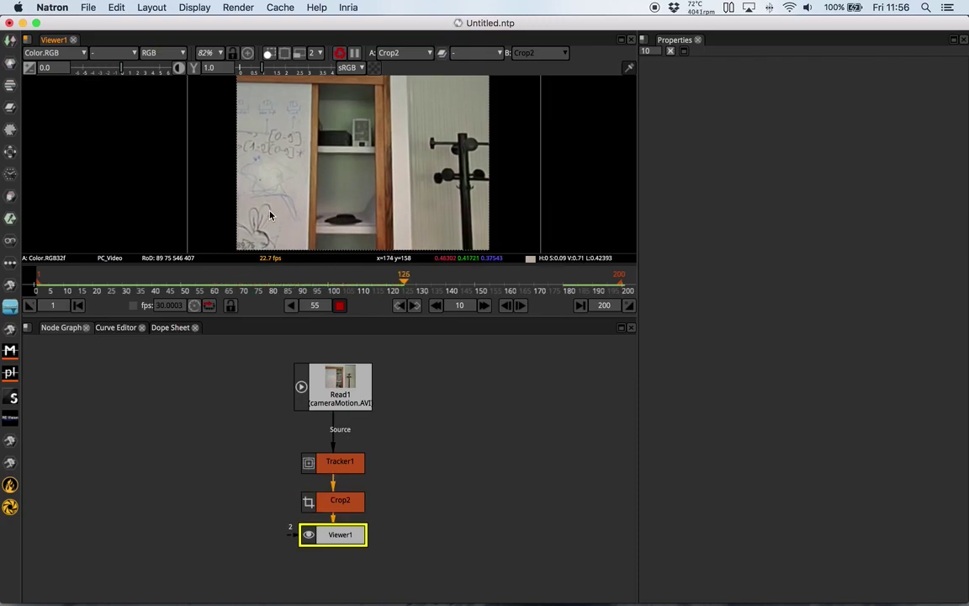
{"action": "left_click", "coordinate": [340, 306]}
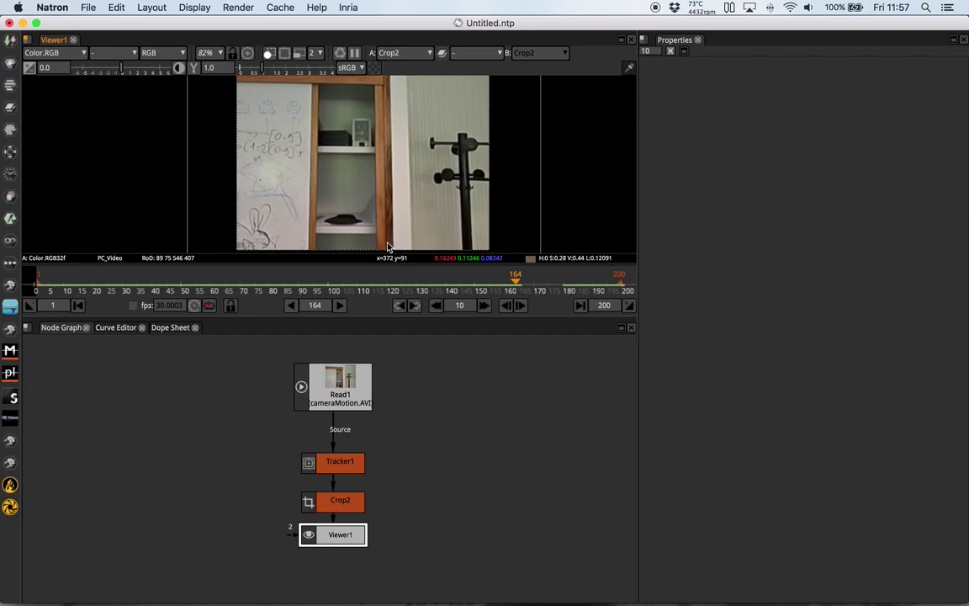
{"action": "scroll", "coordinate": [381, 210], "scroll_direction": "down", "scroll_amount": 3}
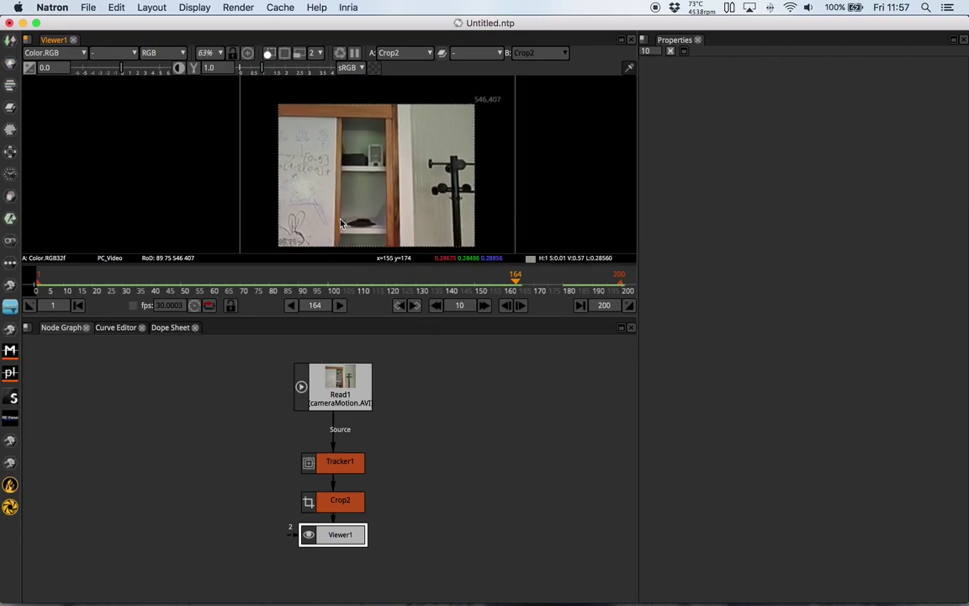
{"action": "left_click", "coordinate": [338, 305]}
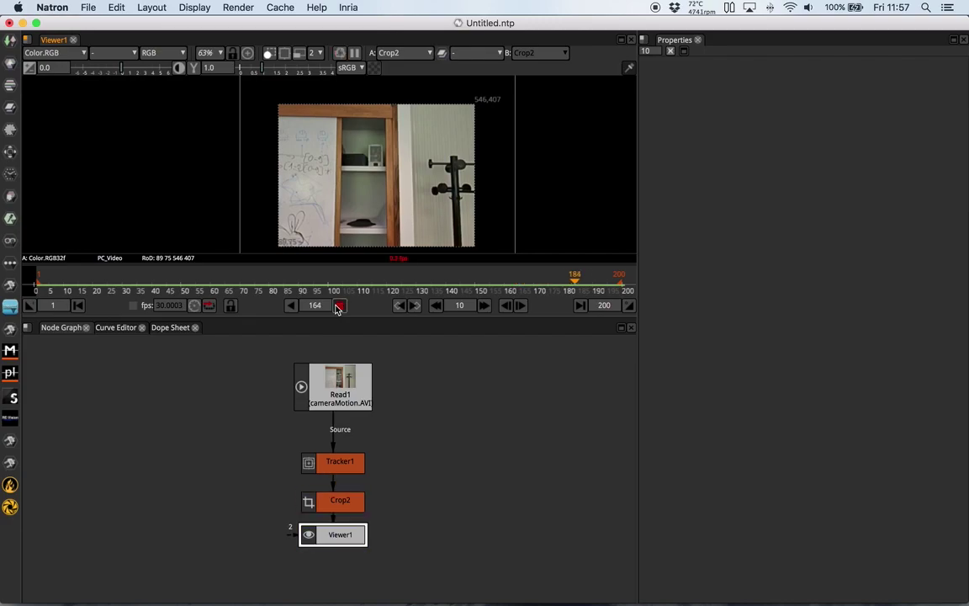
Delete the Crop2 node and bring up Tracker1's settings
{"action": "left_click", "coordinate": [345, 503]}
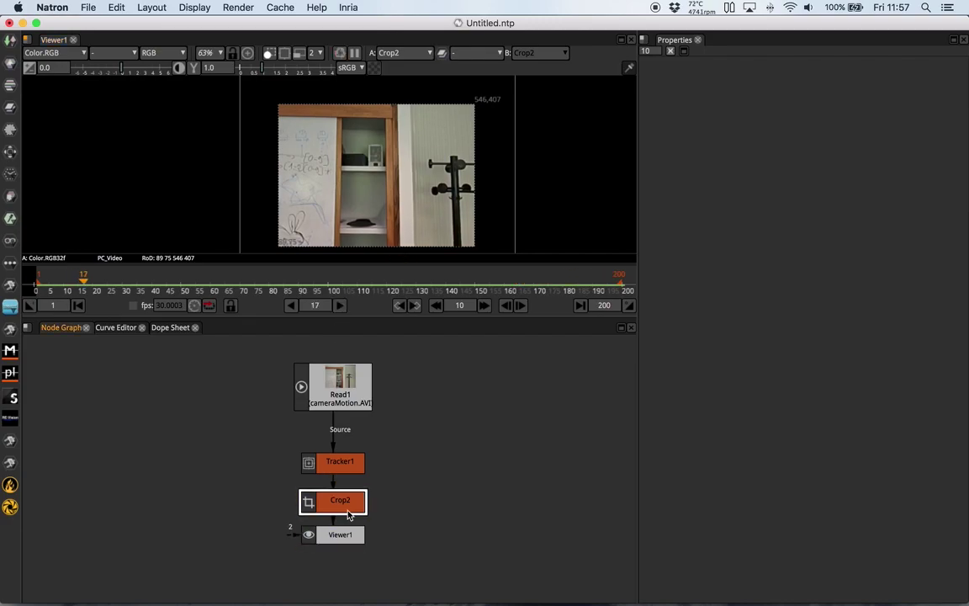
{"action": "key", "text": "Delete"}
{"action": "double_click", "coordinate": [349, 465]}
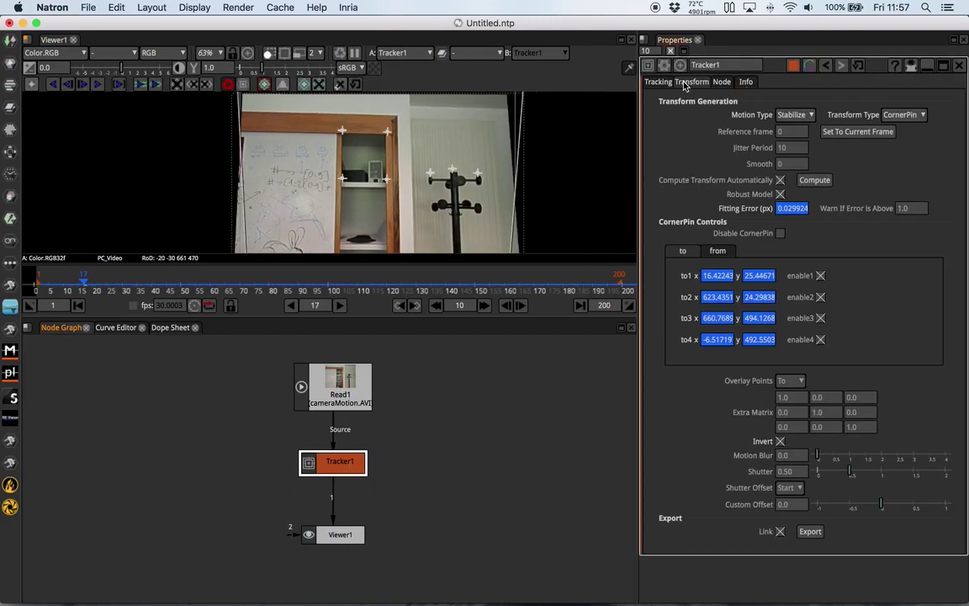
{"action": "left_click", "coordinate": [332, 534]}
{"action": "scroll", "coordinate": [399, 126], "scroll_direction": "down", "scroll_amount": 2}
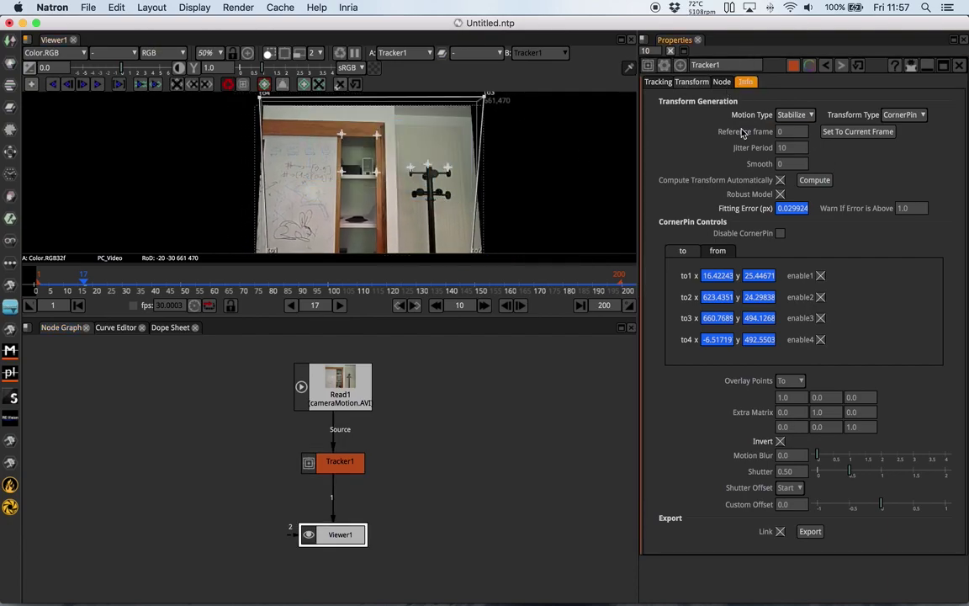
Switch Tracker1's Motion Type to Match-Move and view the CornerPin from coordinates
{"action": "left_click", "coordinate": [797, 118]}
{"action": "left_click", "coordinate": [803, 148]}
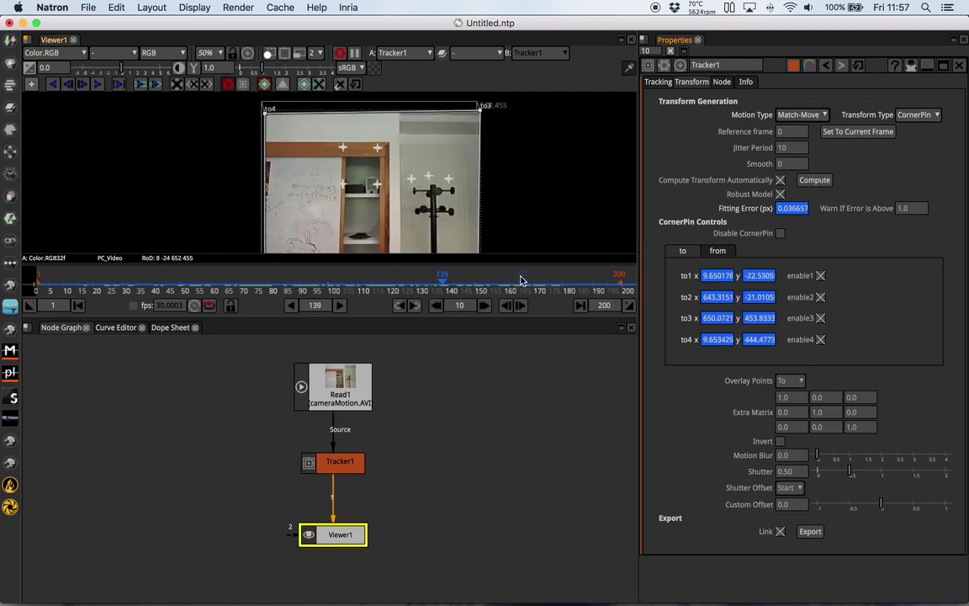
{"action": "left_click", "coordinate": [716, 251]}
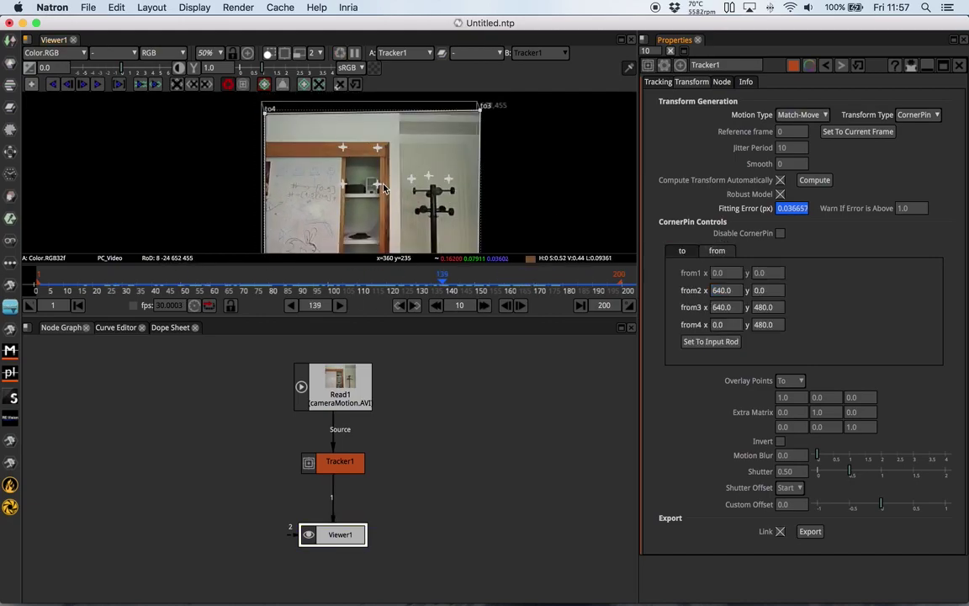
{"action": "scroll", "coordinate": [342, 171], "scroll_direction": "up", "scroll_amount": 5}
{"action": "scroll", "coordinate": [342, 171], "scroll_direction": "up", "scroll_amount": 4}
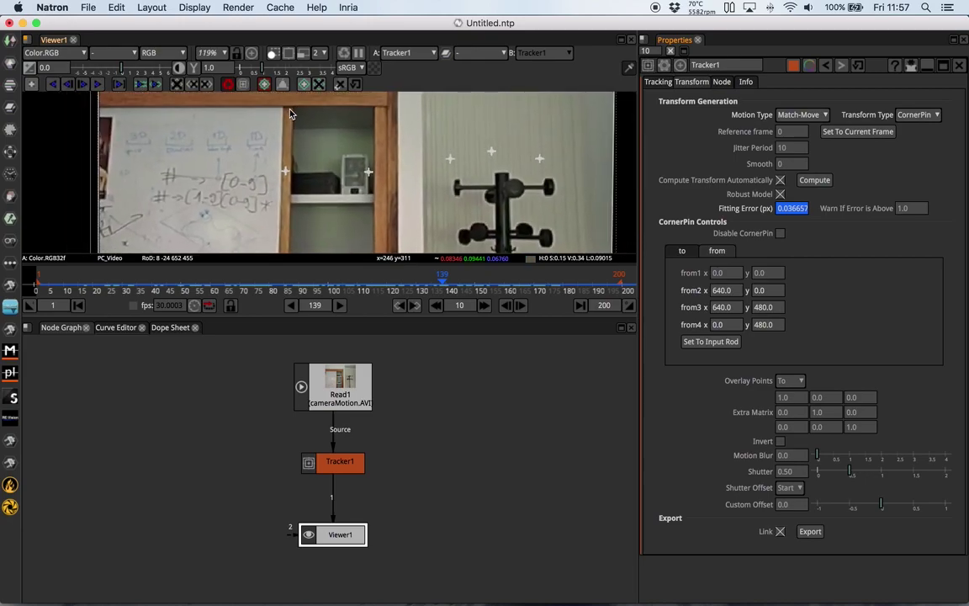
{"action": "left_click_drag", "start_coordinate": [290, 107], "coordinate": [377, 199]}
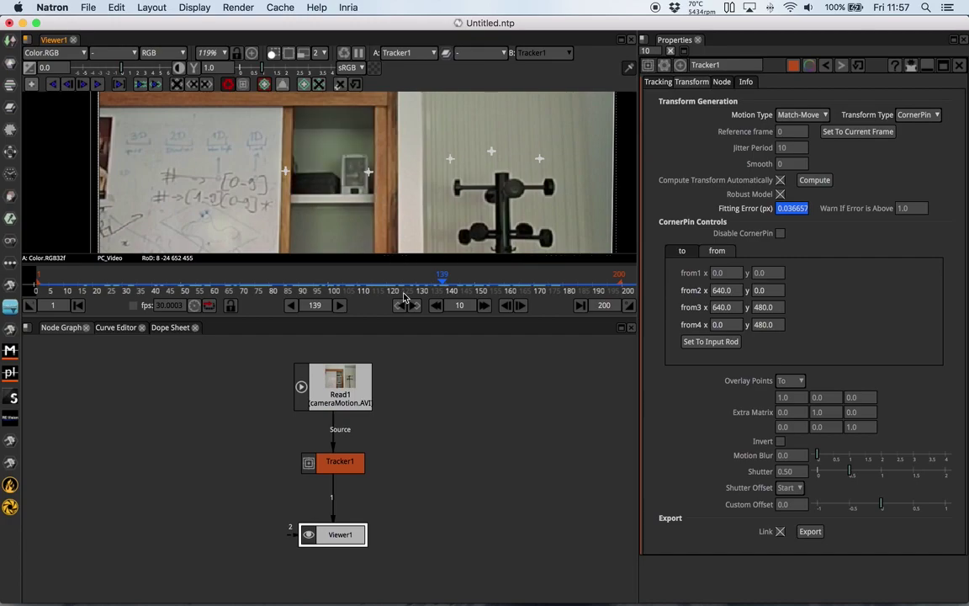
Import motorcycle.png from the TestImages folder as a Read3 node
{"action": "key", "text": "r"}
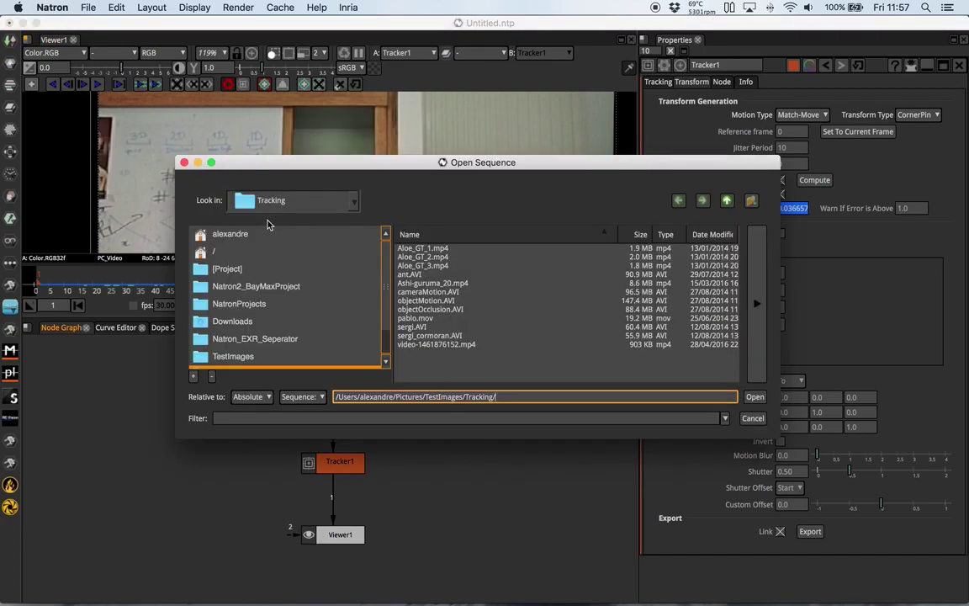
{"action": "left_click", "coordinate": [727, 201]}
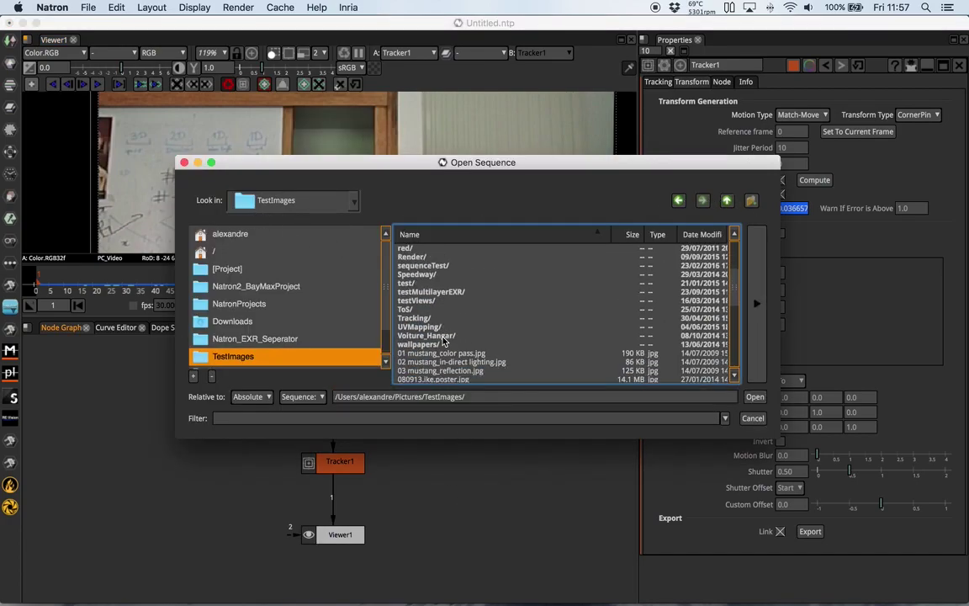
{"action": "scroll", "coordinate": [445, 340], "scroll_direction": "down", "scroll_amount": 3}
{"action": "scroll", "coordinate": [445, 339], "scroll_direction": "down", "scroll_amount": 1}
{"action": "scroll", "coordinate": [445, 340], "scroll_direction": "down", "scroll_amount": 2}
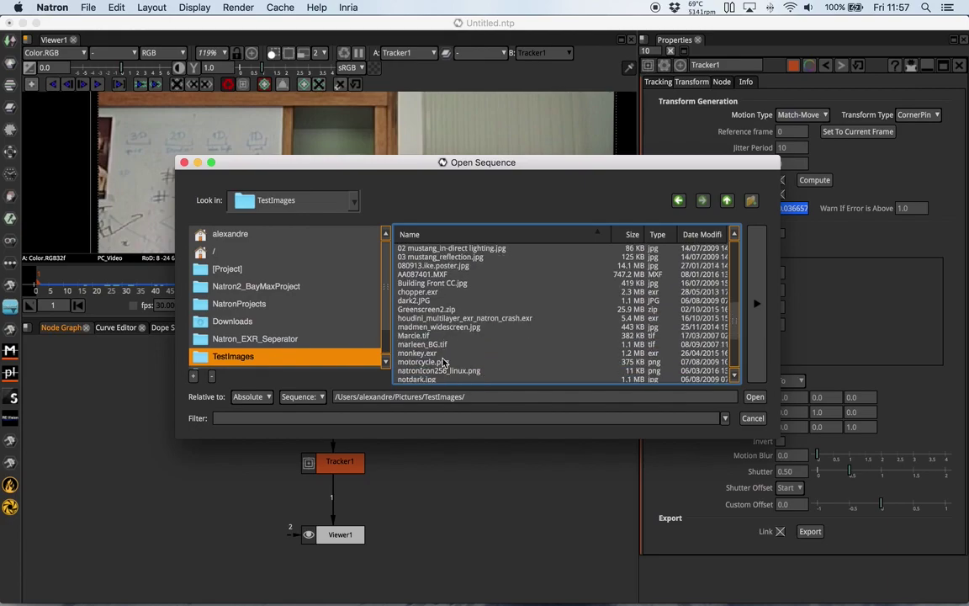
{"action": "scroll", "coordinate": [444, 362], "scroll_direction": "down", "scroll_amount": 1}
{"action": "scroll", "coordinate": [444, 361], "scroll_direction": "down", "scroll_amount": 1}
{"action": "double_click", "coordinate": [421, 344]}
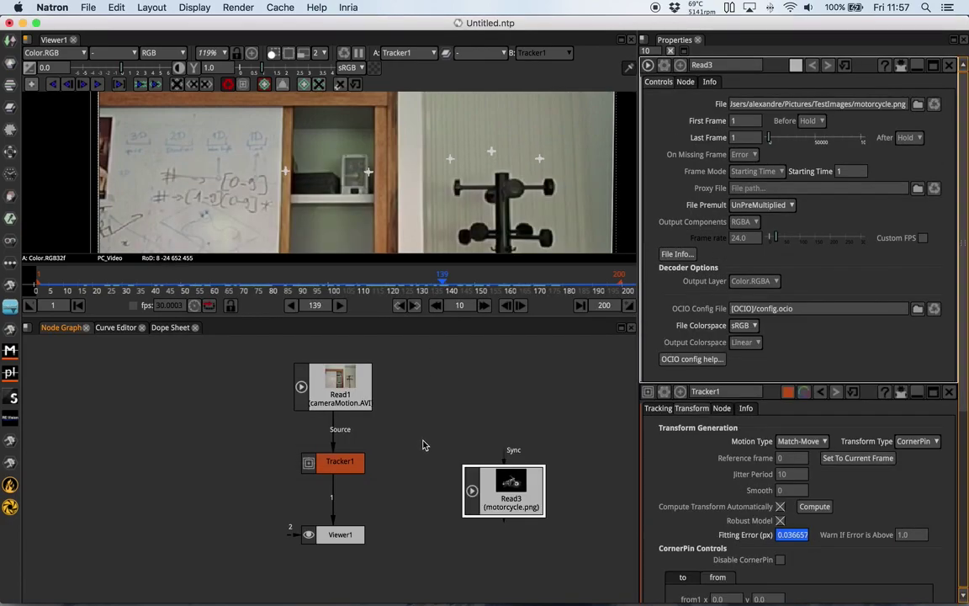
Preview motorcycle.png in Viewer1, then select the Tracker1 node
{"action": "left_click_drag", "start_coordinate": [503, 488], "coordinate": [492, 416]}
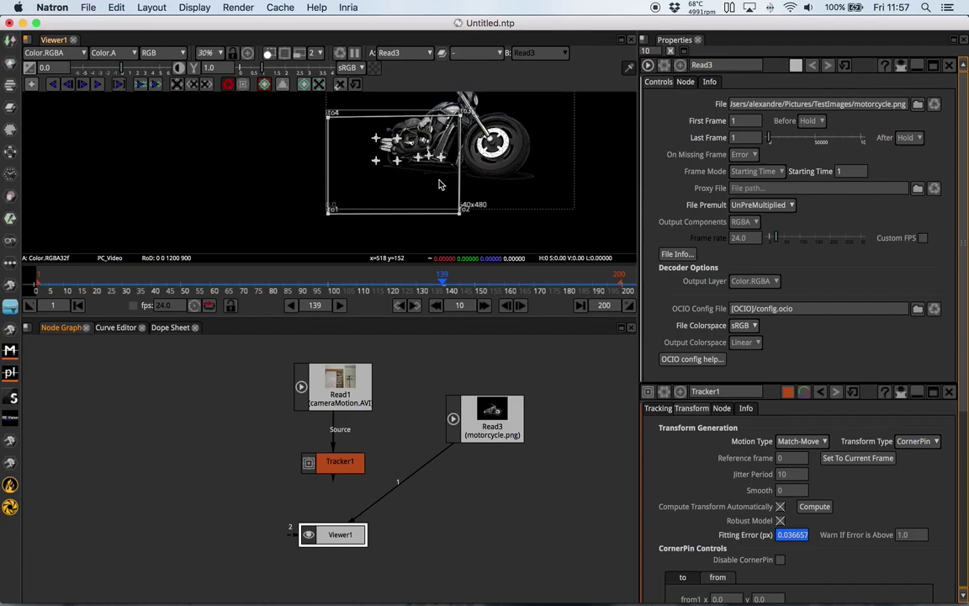
{"action": "scroll", "coordinate": [396, 210], "scroll_direction": "down", "scroll_amount": 2}
{"action": "scroll", "coordinate": [404, 208], "scroll_direction": "down", "scroll_amount": 2}
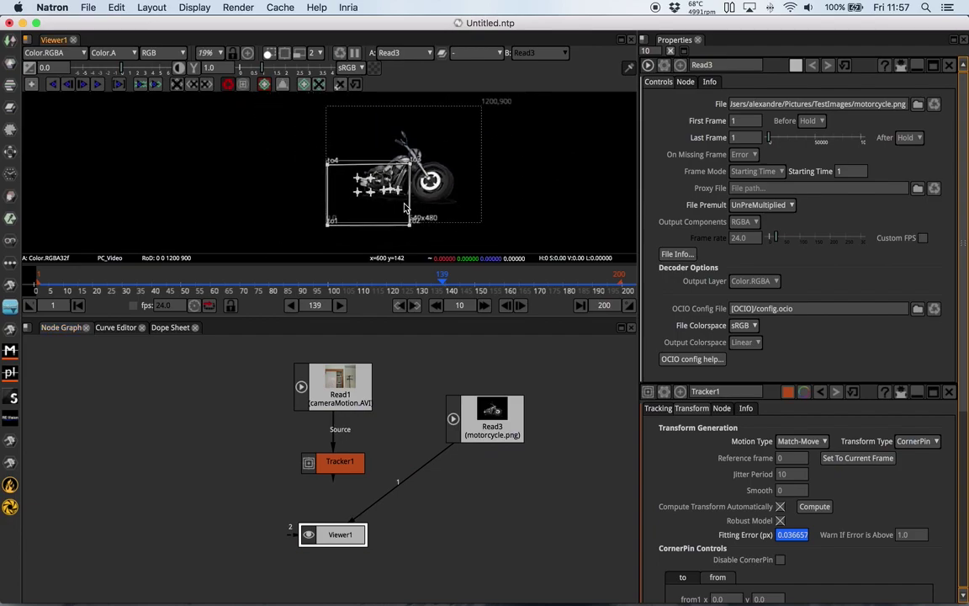
{"action": "scroll", "coordinate": [403, 207], "scroll_direction": "up", "scroll_amount": 5}
{"action": "scroll", "coordinate": [396, 208], "scroll_direction": "up", "scroll_amount": 5}
{"action": "left_click", "coordinate": [360, 401]}
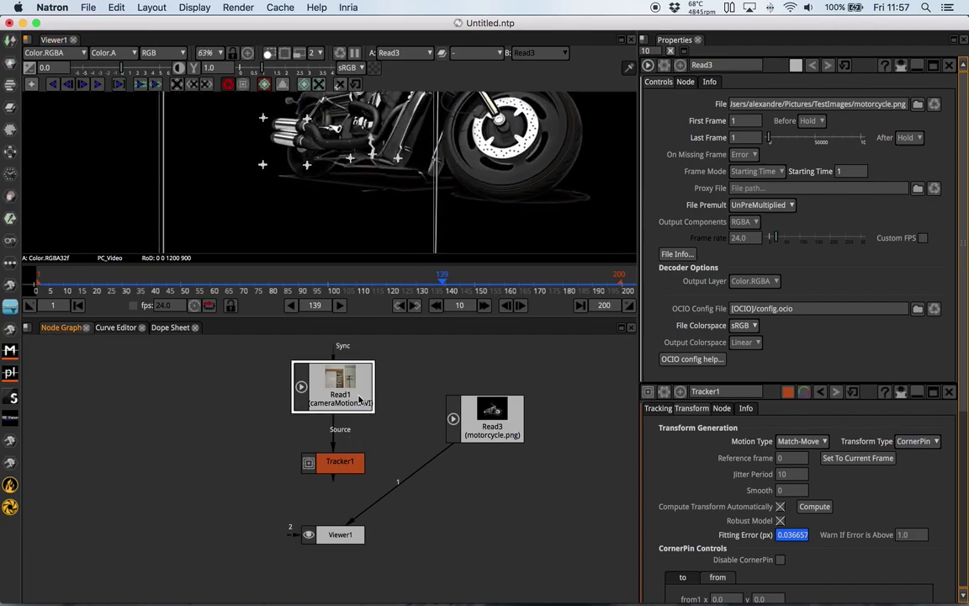
{"action": "left_click", "coordinate": [340, 461]}
View Tracker1's output, zoom onto the window frame, and box-select its tracks
{"action": "key", "text": "1"}
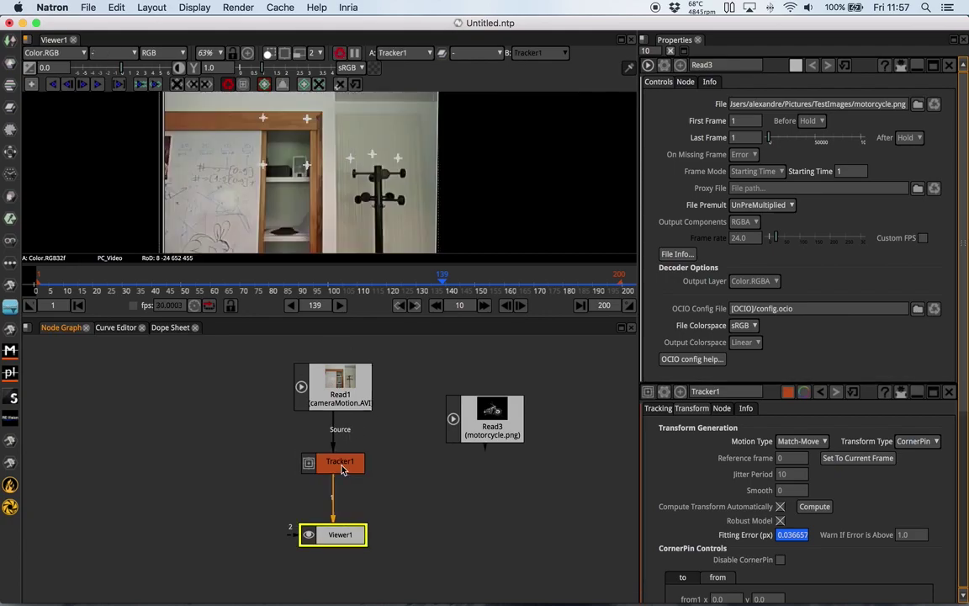
{"action": "double_click", "coordinate": [340, 461]}
{"action": "scroll", "coordinate": [400, 177], "scroll_direction": "up", "scroll_amount": 3}
{"action": "scroll", "coordinate": [404, 177], "scroll_direction": "up", "scroll_amount": 5}
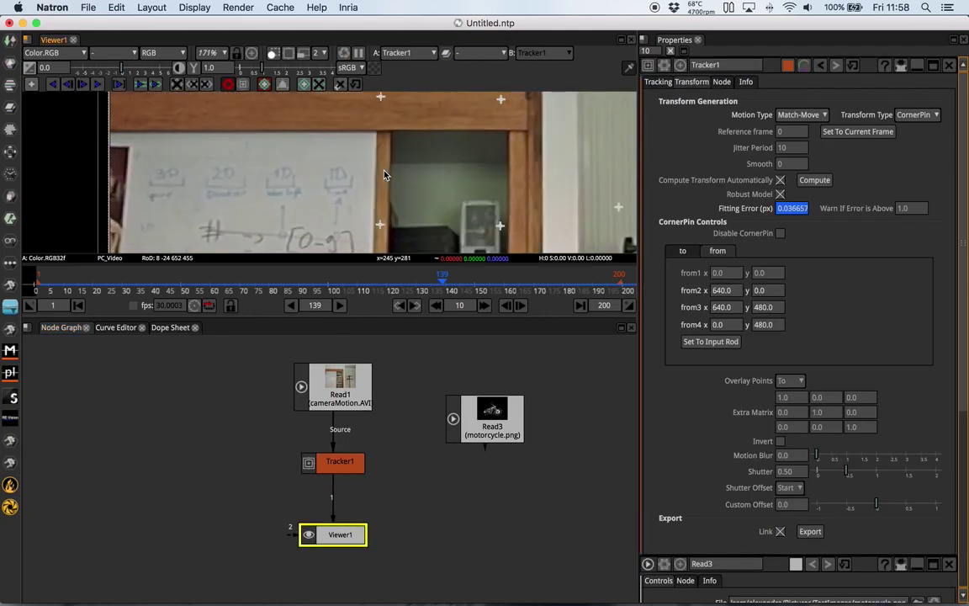
{"action": "scroll", "coordinate": [429, 177], "scroll_direction": "up", "scroll_amount": 2}
{"action": "middle_click_drag", "start_coordinate": [414, 158], "coordinate": [402, 180]}
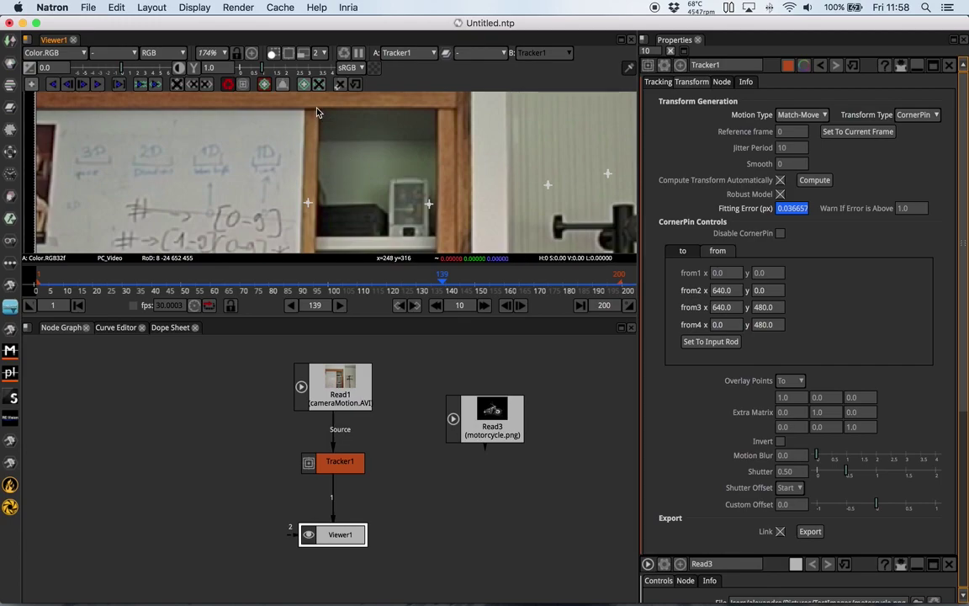
{"action": "mouse_move", "coordinate": [318, 112]}
{"action": "left_mouse_down"}
{"action": "mouse_move", "coordinate": [438, 240]}
{"action": "mouse_move", "coordinate": [429, 202]}
{"action": "left_mouse_up"}
Nudge the motorcycle.png Read3 node up and left in the Node Graph
{"action": "scroll", "coordinate": [435, 187], "scroll_direction": "down", "scroll_amount": 3}
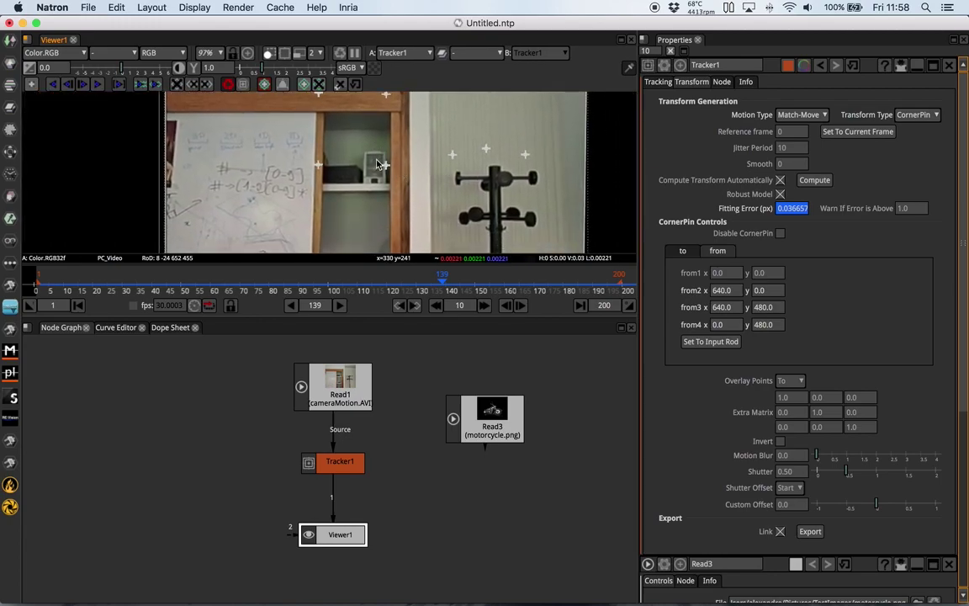
{"action": "scroll", "coordinate": [378, 167], "scroll_direction": "down", "scroll_amount": 2}
{"action": "scroll", "coordinate": [378, 165], "scroll_direction": "down", "scroll_amount": 1}
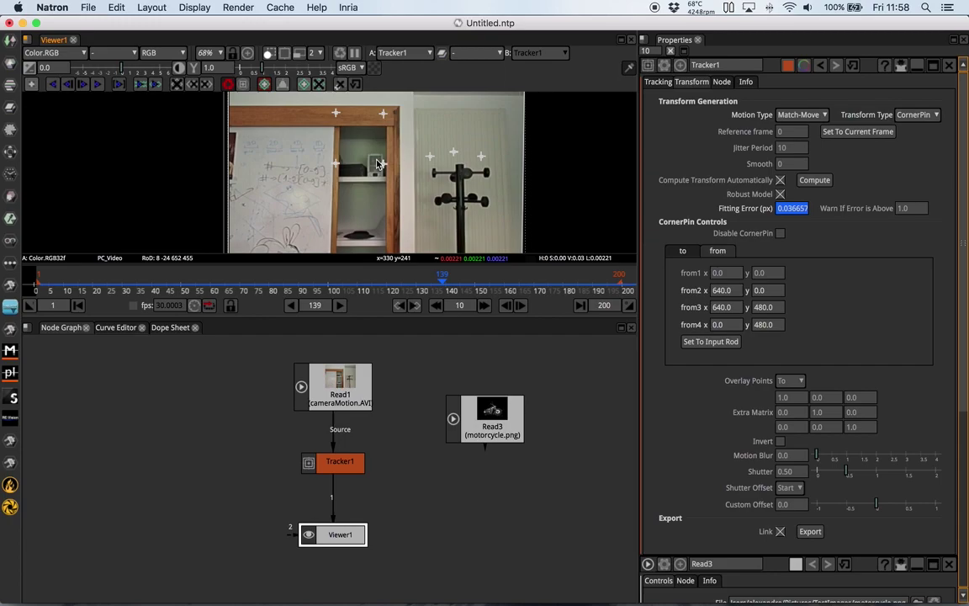
{"action": "left_click_drag", "start_coordinate": [488, 412], "coordinate": [465, 386]}
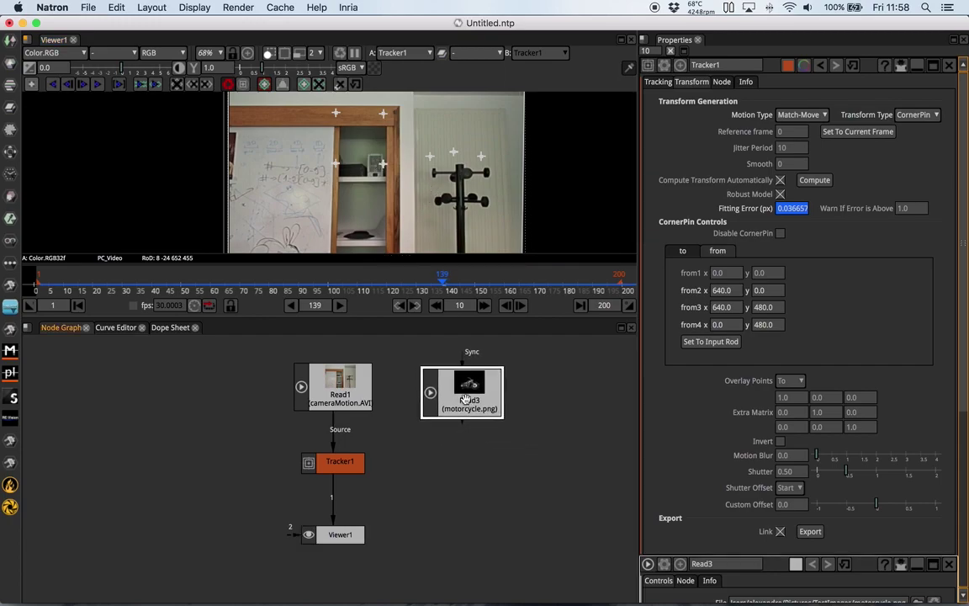
{"action": "left_click", "coordinate": [370, 465]}
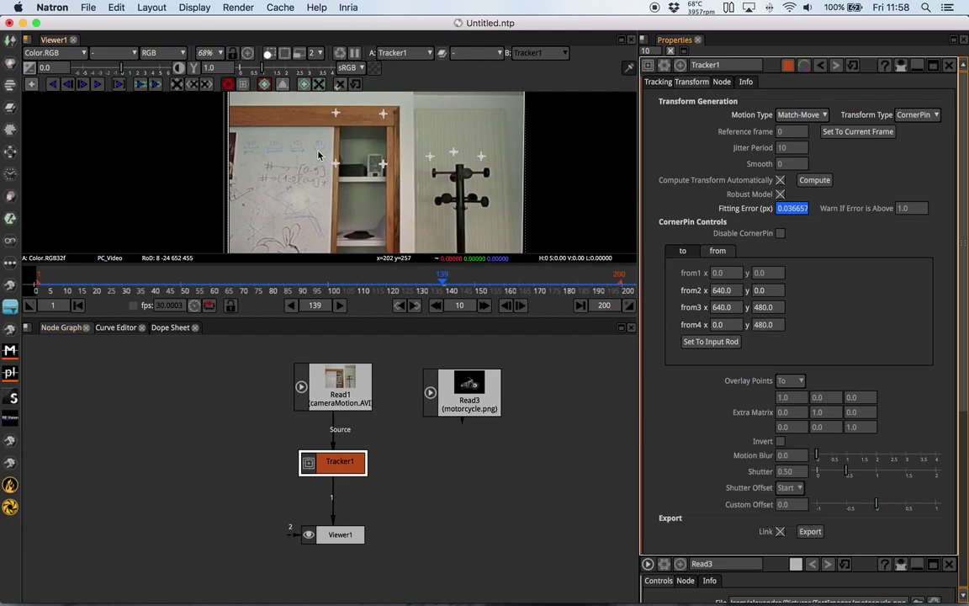
{"action": "scroll", "coordinate": [352, 162], "scroll_direction": "up", "scroll_amount": 3}
{"action": "scroll", "coordinate": [350, 161], "scroll_direction": "up", "scroll_amount": 1}
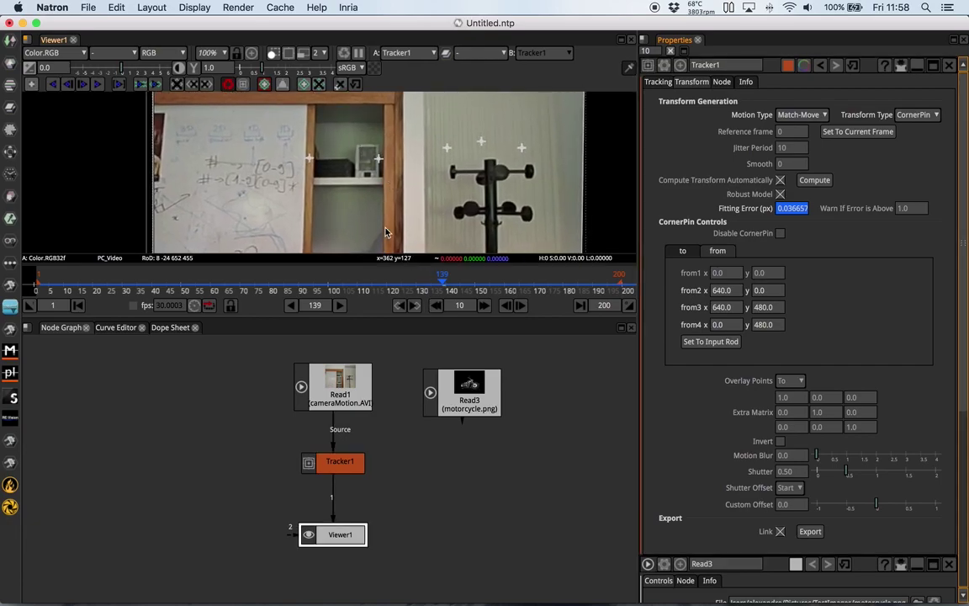
{"action": "scroll", "coordinate": [339, 151], "scroll_direction": "down", "scroll_amount": 3}
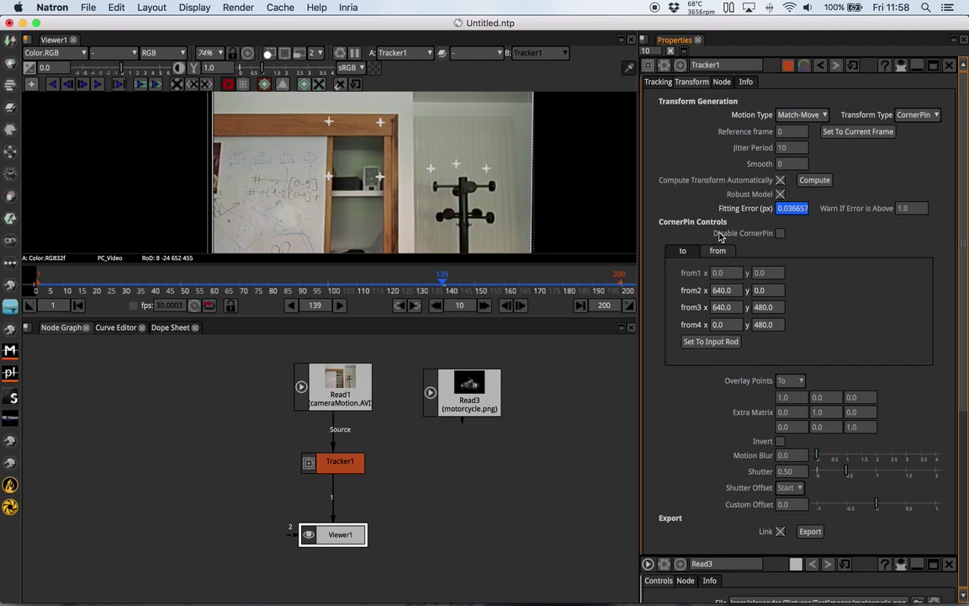
{"action": "scroll", "coordinate": [532, 180], "scroll_direction": "down", "scroll_amount": 3}
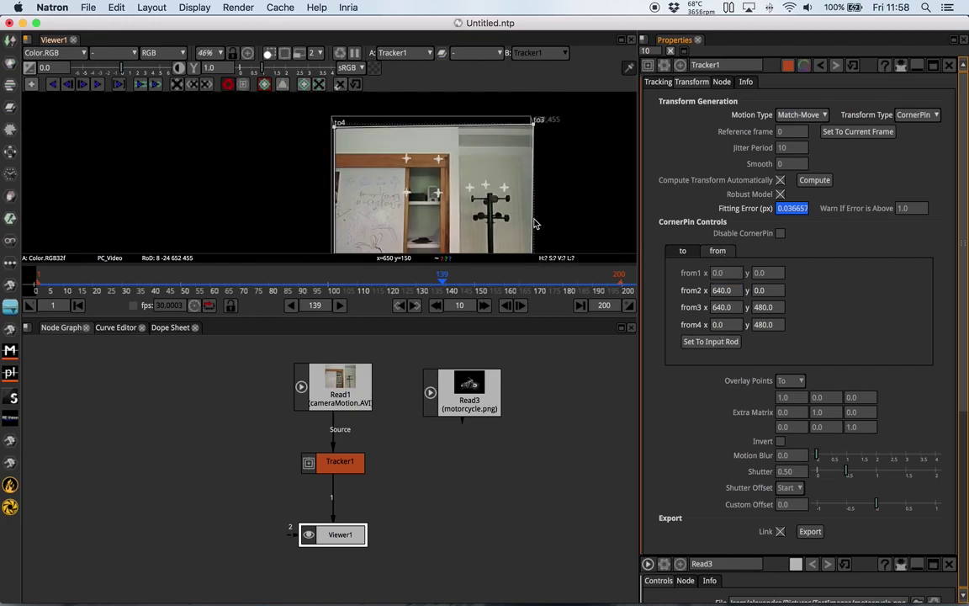
{"action": "scroll", "coordinate": [532, 180], "scroll_direction": "down", "scroll_amount": 1}
Overlay the From points, pull from3 and from4 toward the window, and disable CornerPin
{"action": "left_click", "coordinate": [790, 380]}
{"action": "left_click", "coordinate": [797, 406]}
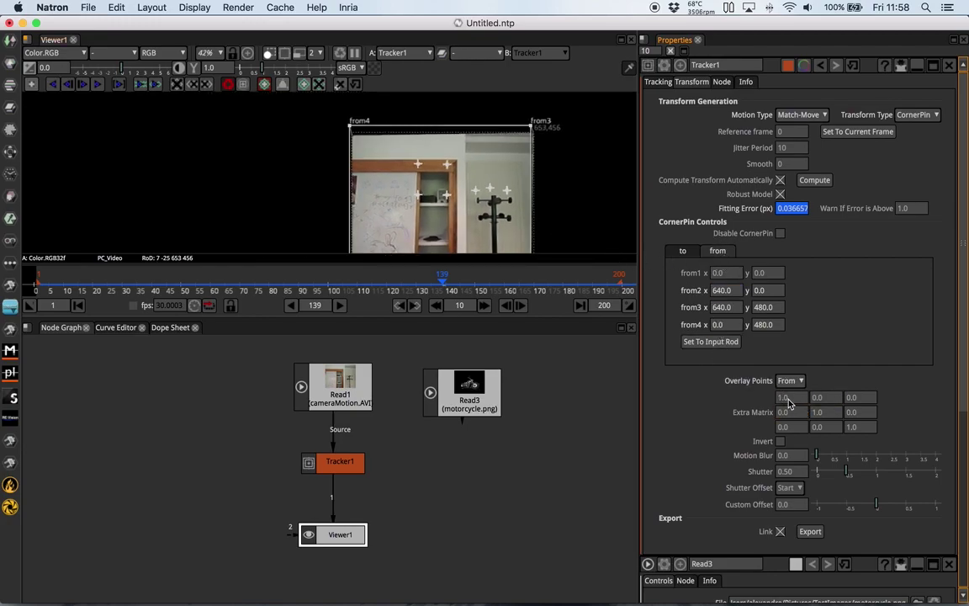
{"action": "left_click_drag", "start_coordinate": [531, 126], "coordinate": [447, 169]}
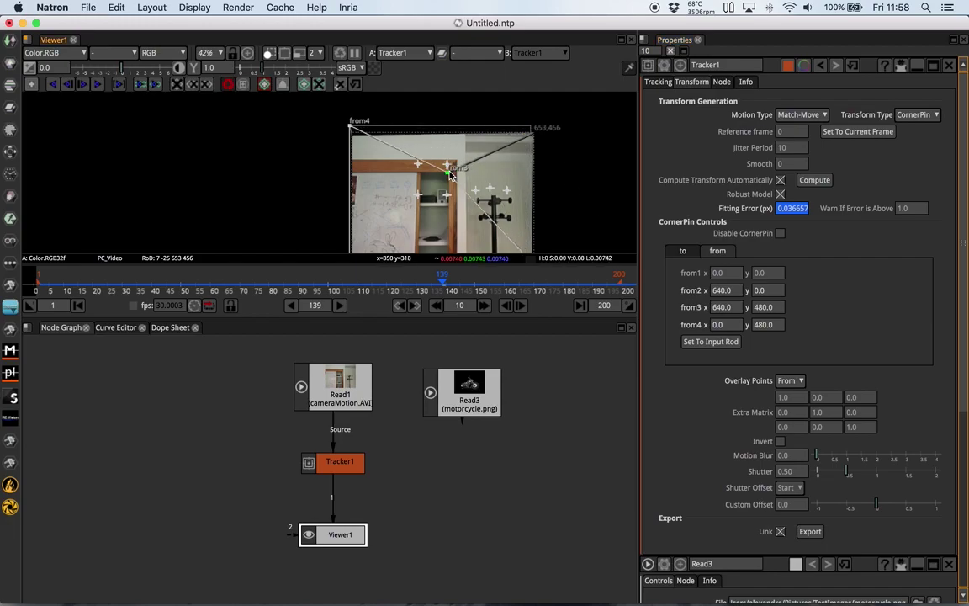
{"action": "left_click_drag", "start_coordinate": [349, 127], "coordinate": [402, 173]}
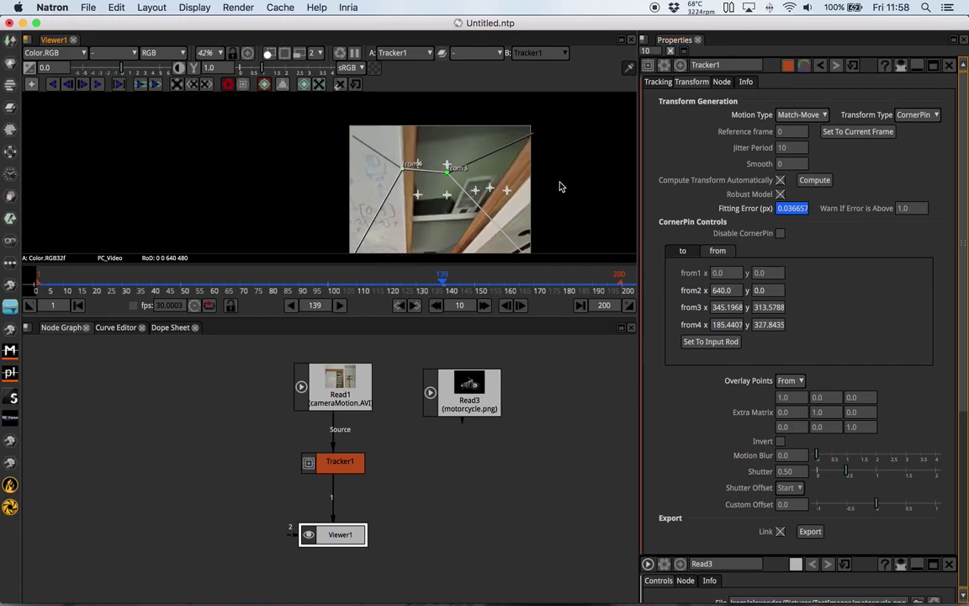
{"action": "left_click", "coordinate": [746, 238]}
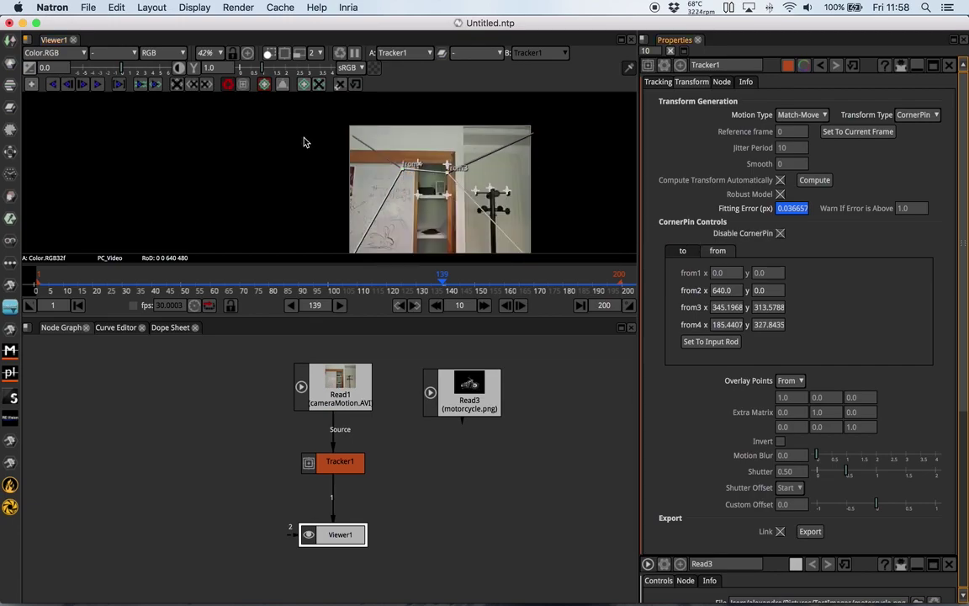
Place from4, from3, from2 and from1 on the window opening's four corners
{"action": "scroll", "coordinate": [447, 180], "scroll_direction": "up", "scroll_amount": 8}
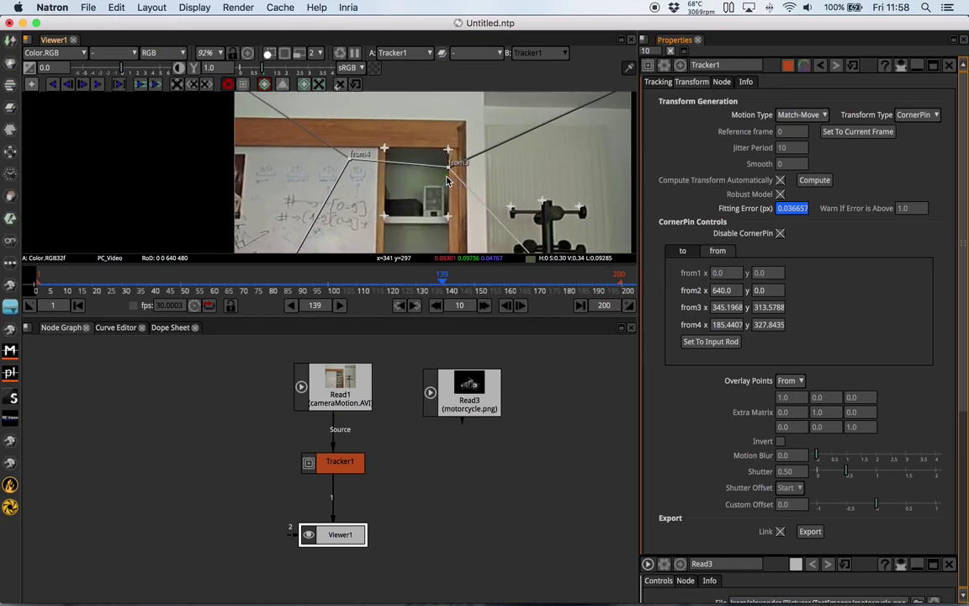
{"action": "left_click_drag", "start_coordinate": [357, 165], "coordinate": [384, 152]}
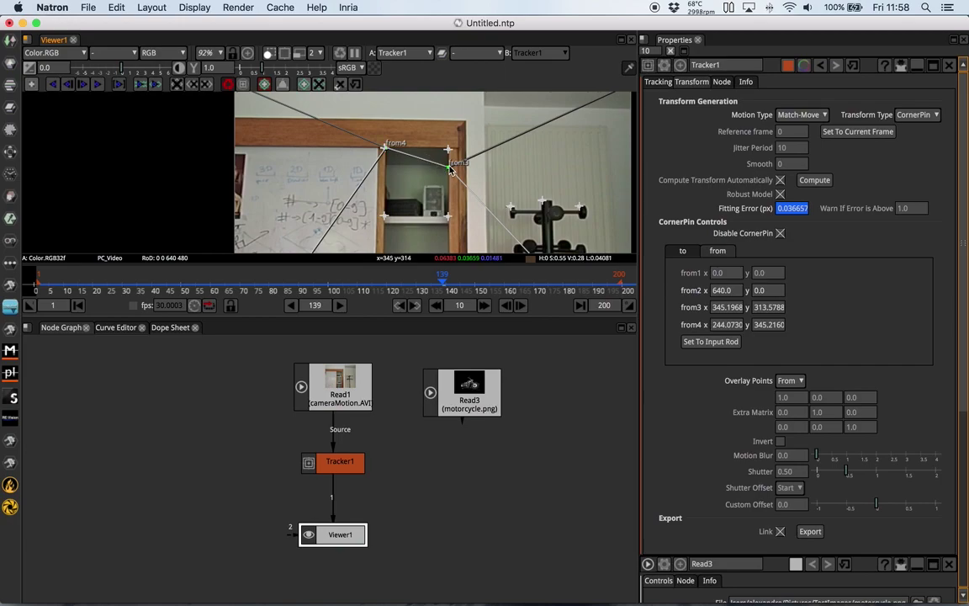
{"action": "left_click_drag", "start_coordinate": [450, 170], "coordinate": [449, 148]}
{"action": "scroll", "coordinate": [417, 148], "scroll_direction": "down", "scroll_amount": 9}
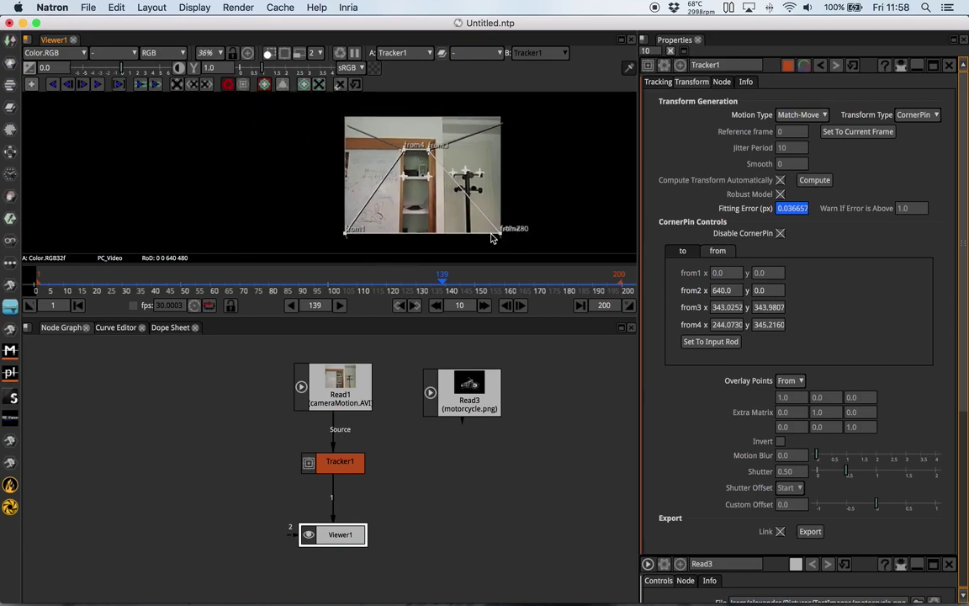
{"action": "mouse_move", "coordinate": [492, 236]}
{"action": "left_mouse_down"}
{"action": "mouse_move", "coordinate": [404, 177]}
{"action": "mouse_move", "coordinate": [425, 171]}
{"action": "left_mouse_up"}
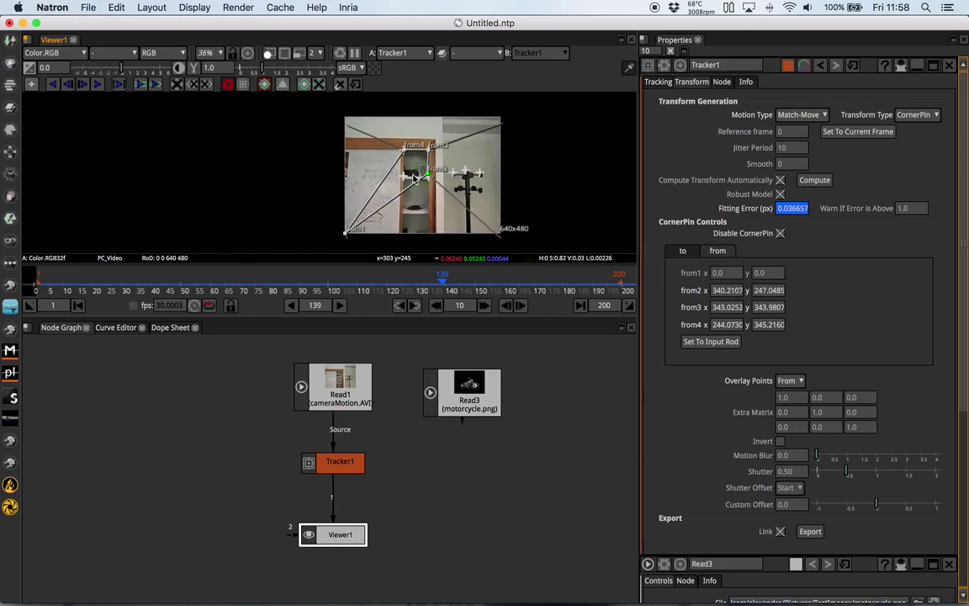
{"action": "left_click_drag", "start_coordinate": [345, 233], "coordinate": [404, 179]}
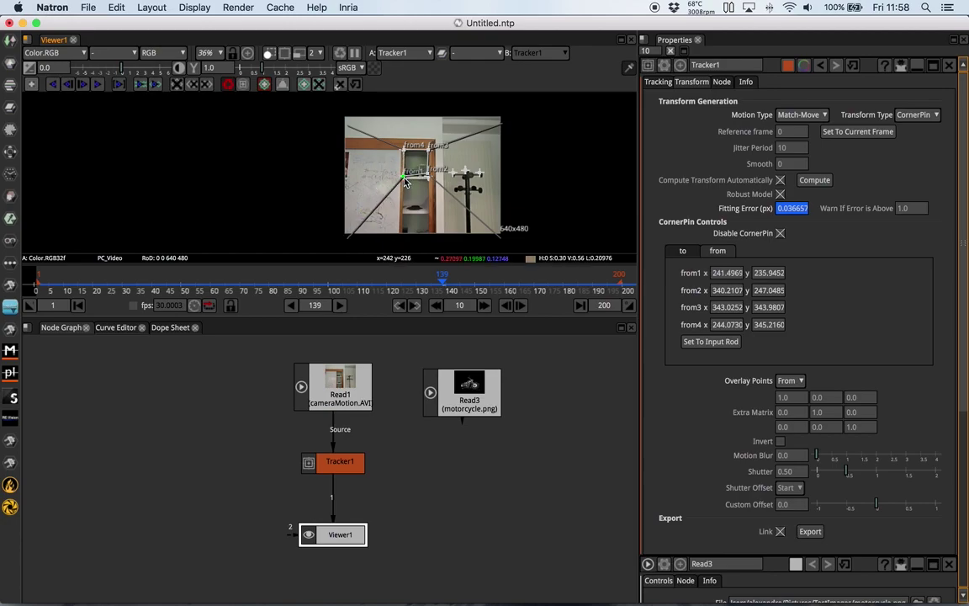
Fine-tune from2 and from3 on the window corners, then view the to coordinates
{"action": "scroll", "coordinate": [363, 159], "scroll_direction": "up", "scroll_amount": 8}
{"action": "scroll", "coordinate": [497, 202], "scroll_direction": "down", "scroll_amount": 4}
{"action": "scroll", "coordinate": [496, 202], "scroll_direction": "up", "scroll_amount": 5}
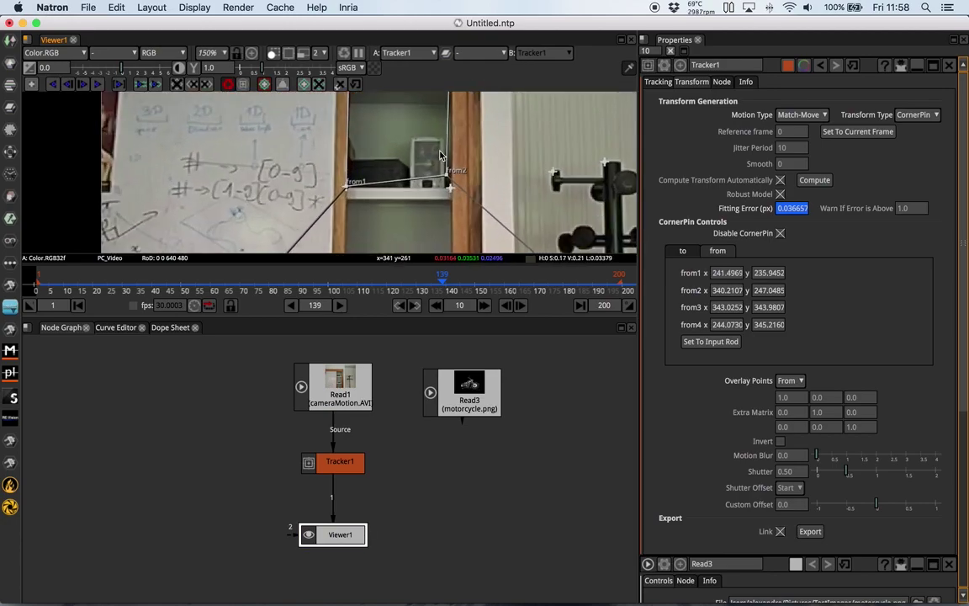
{"action": "left_click_drag", "start_coordinate": [447, 179], "coordinate": [452, 192]}
{"action": "scroll", "coordinate": [450, 198], "scroll_direction": "down", "scroll_amount": 2}
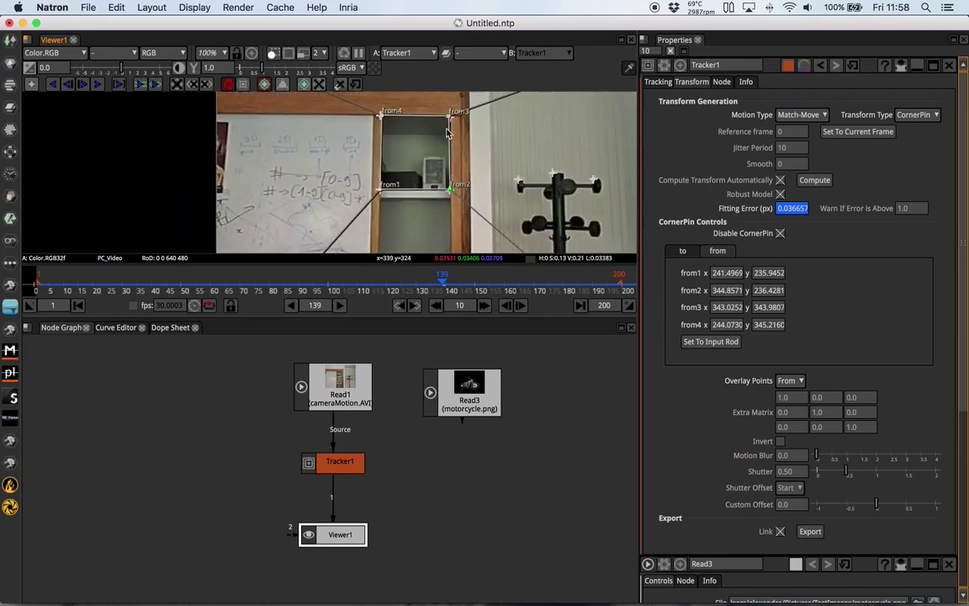
{"action": "left_click_drag", "start_coordinate": [450, 120], "coordinate": [451, 119]}
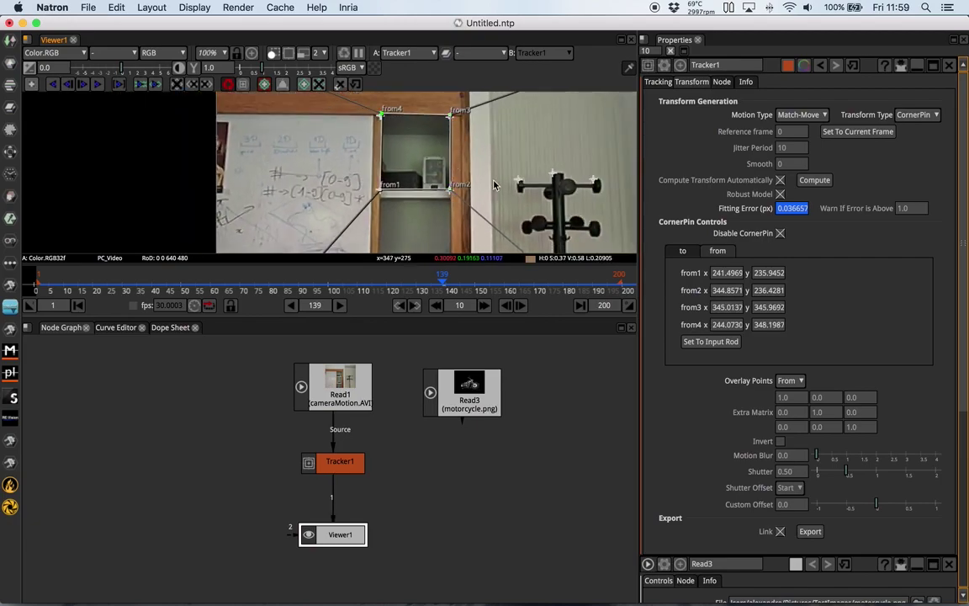
{"action": "left_click", "coordinate": [681, 252]}
Uncheck Disable CornerPin in Tracker1's 'to' tab and scrub frames to check the warped footage
{"action": "left_click", "coordinate": [780, 233]}
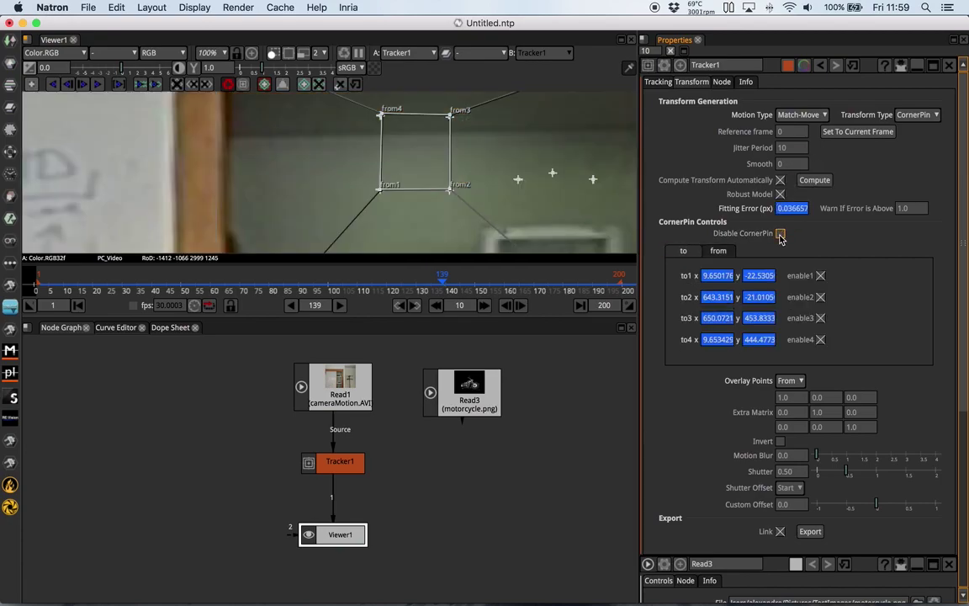
{"action": "scroll", "coordinate": [403, 159], "scroll_direction": "down", "scroll_amount": 5}
{"action": "scroll", "coordinate": [404, 158], "scroll_direction": "down", "scroll_amount": 3}
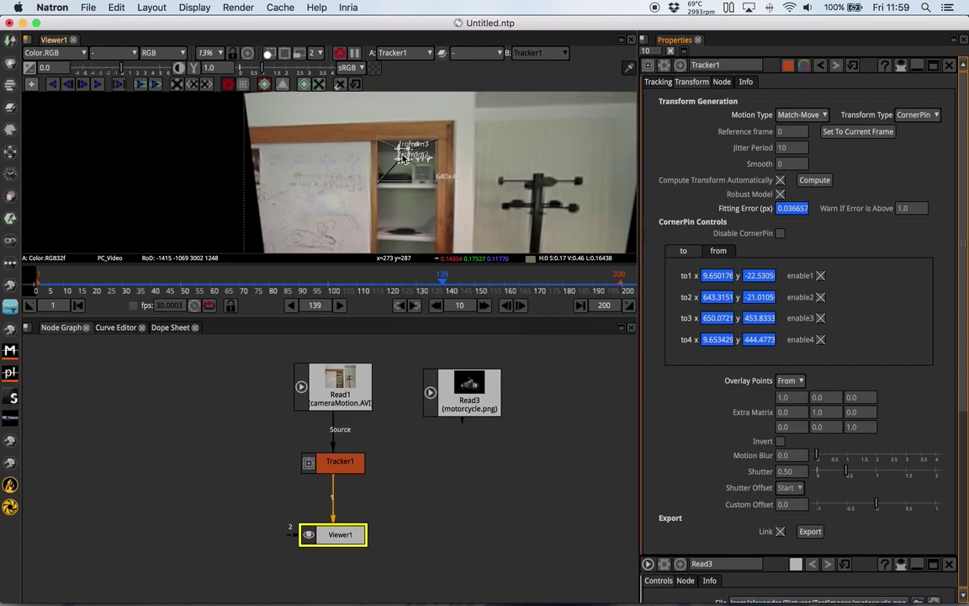
{"action": "left_click", "coordinate": [338, 283]}
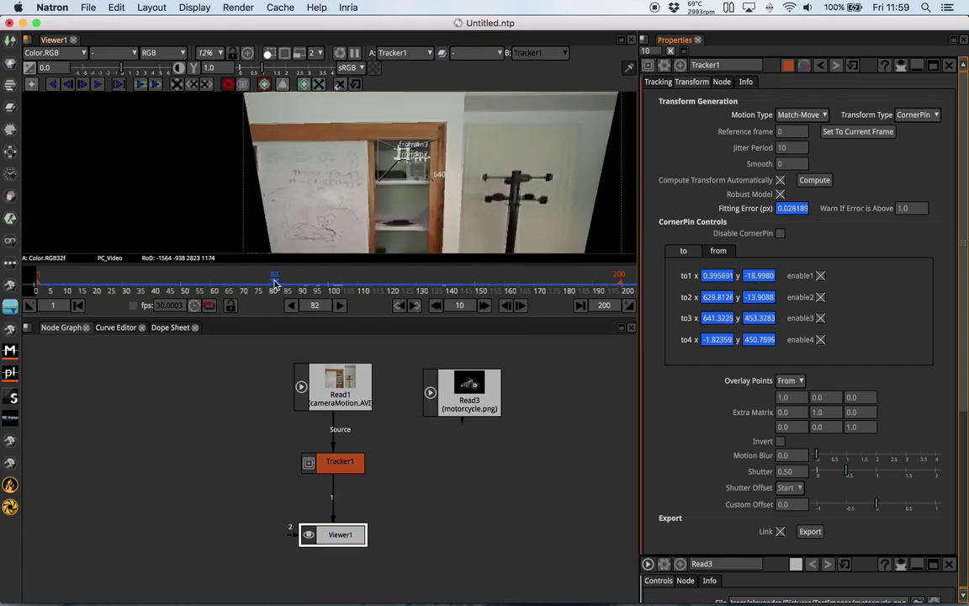
{"action": "left_click_drag", "start_coordinate": [338, 283], "coordinate": [328, 288]}
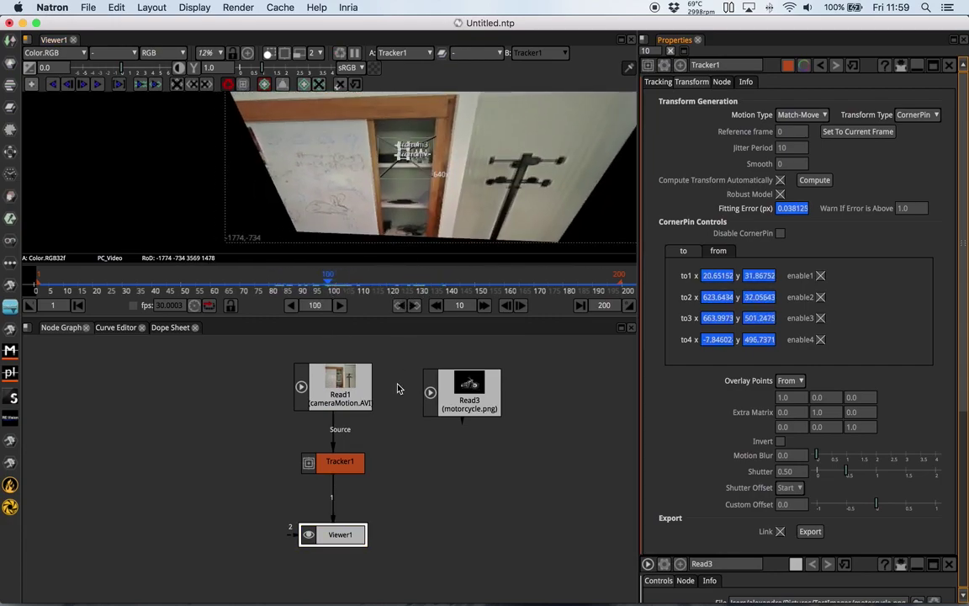
{"action": "left_click", "coordinate": [348, 455]}
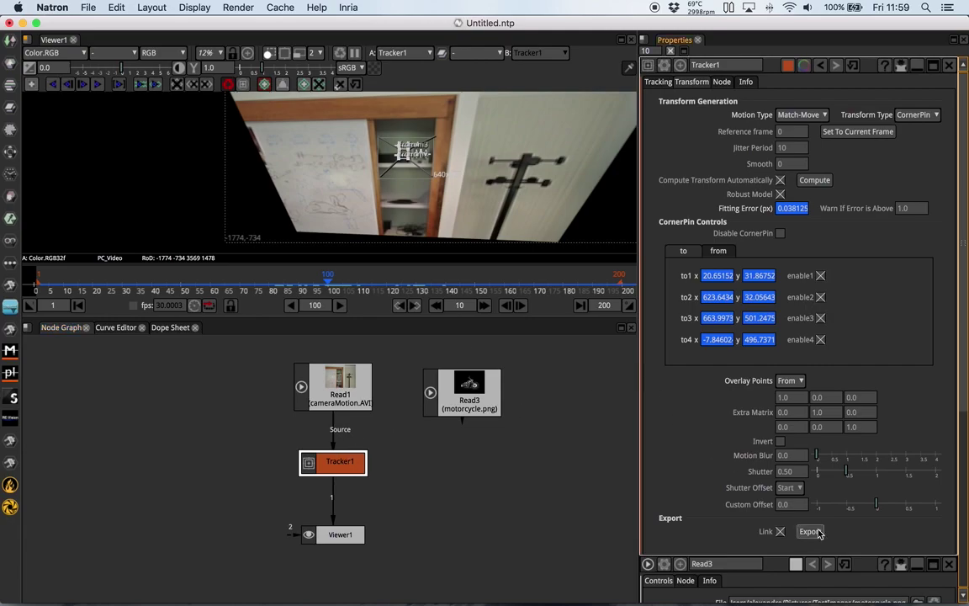
Feed motorcycle.png into CornerPin1, merge it over the Read1 footage, and view Merge2 at frame 106
{"action": "left_click_drag", "start_coordinate": [460, 446], "coordinate": [461, 403]}
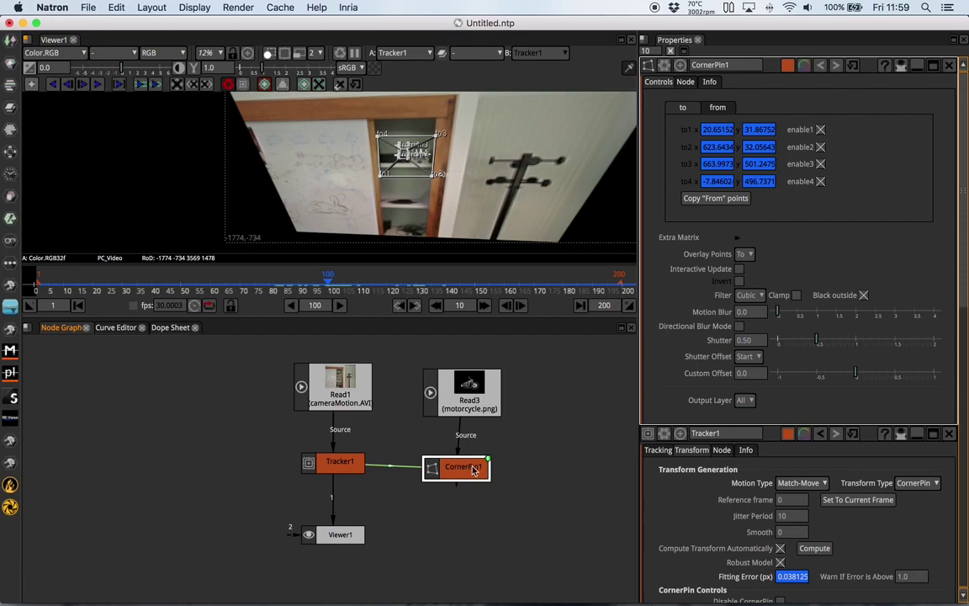
{"action": "key", "text": "m"}
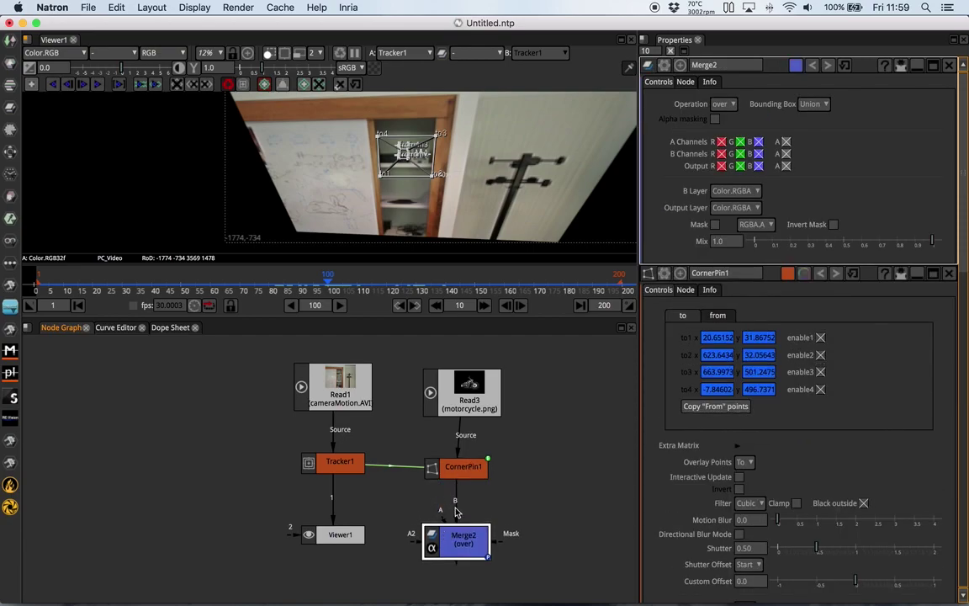
{"action": "left_click_drag", "start_coordinate": [456, 515], "coordinate": [357, 400]}
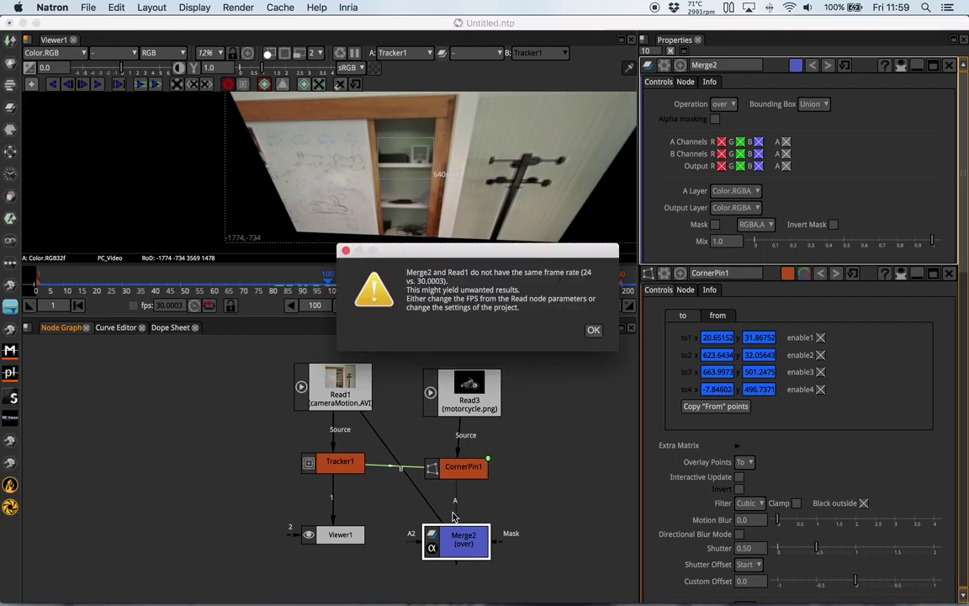
{"action": "left_click", "coordinate": [591, 333]}
{"action": "key", "text": "1"}
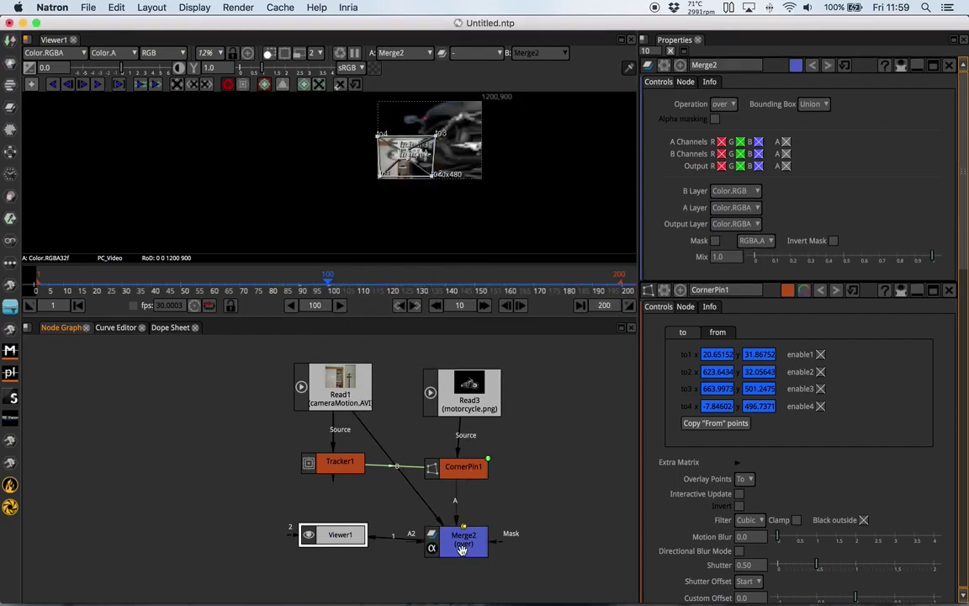
{"action": "left_click", "coordinate": [344, 286]}
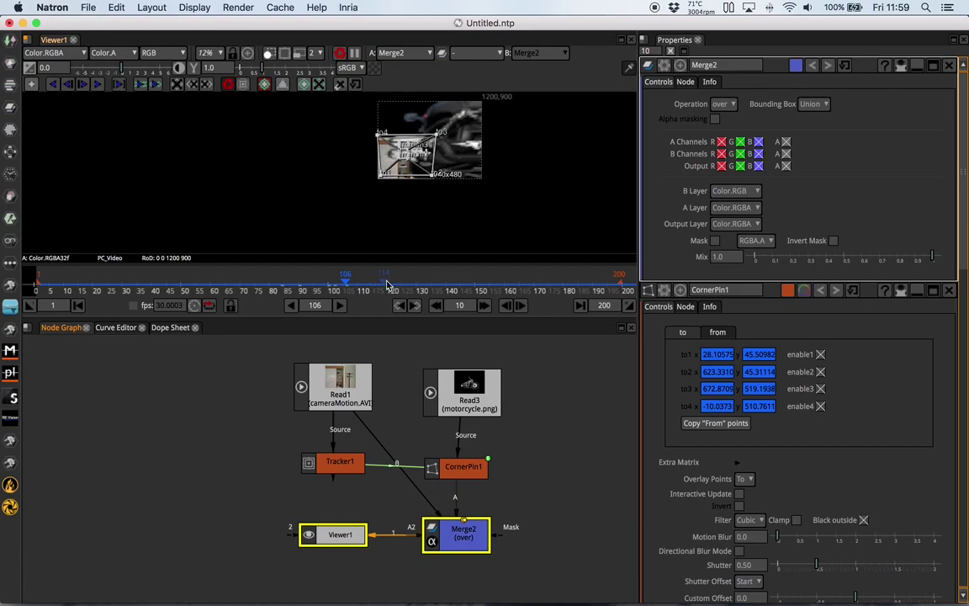
Set CornerPin1's 'from' corners to the input RoD, spanning the 1200×900 motorcycle frame, viewed at frame 115
{"action": "left_click", "coordinate": [461, 468]}
{"action": "double_click", "coordinate": [461, 468]}
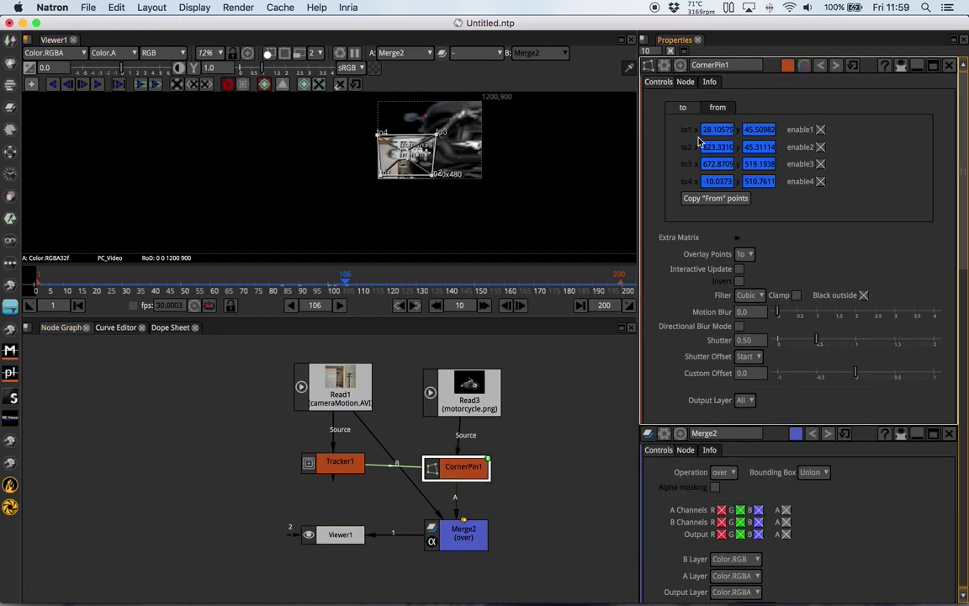
{"action": "left_click", "coordinate": [717, 107]}
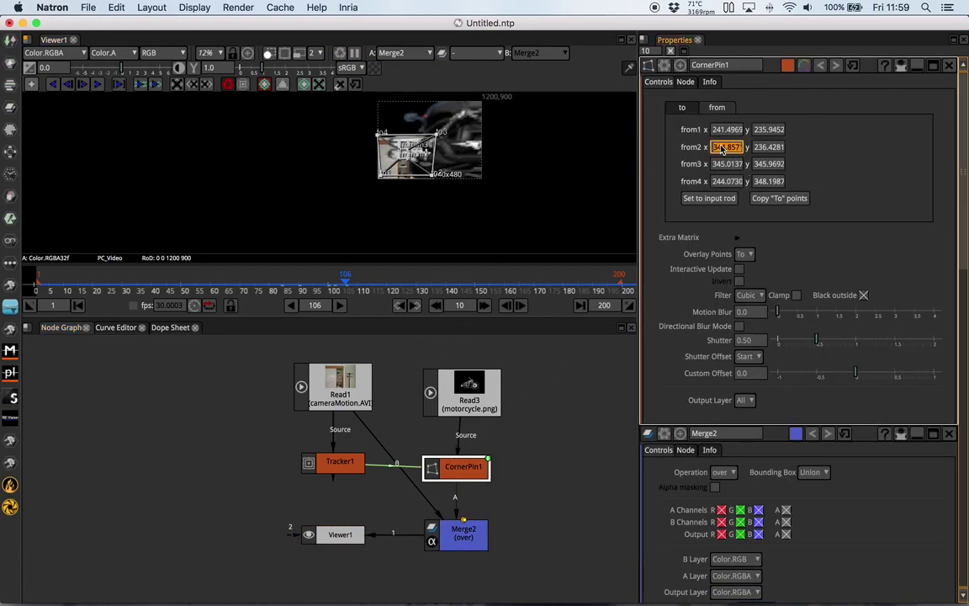
{"action": "left_click", "coordinate": [709, 199]}
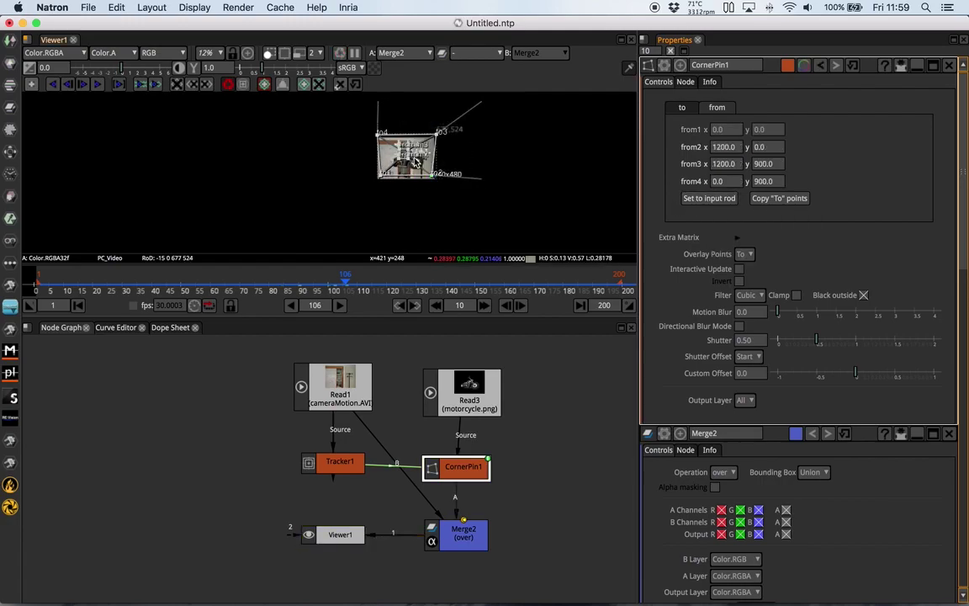
{"action": "scroll", "coordinate": [414, 164], "scroll_direction": "up", "scroll_amount": 5}
{"action": "scroll", "coordinate": [414, 177], "scroll_direction": "up", "scroll_amount": 2}
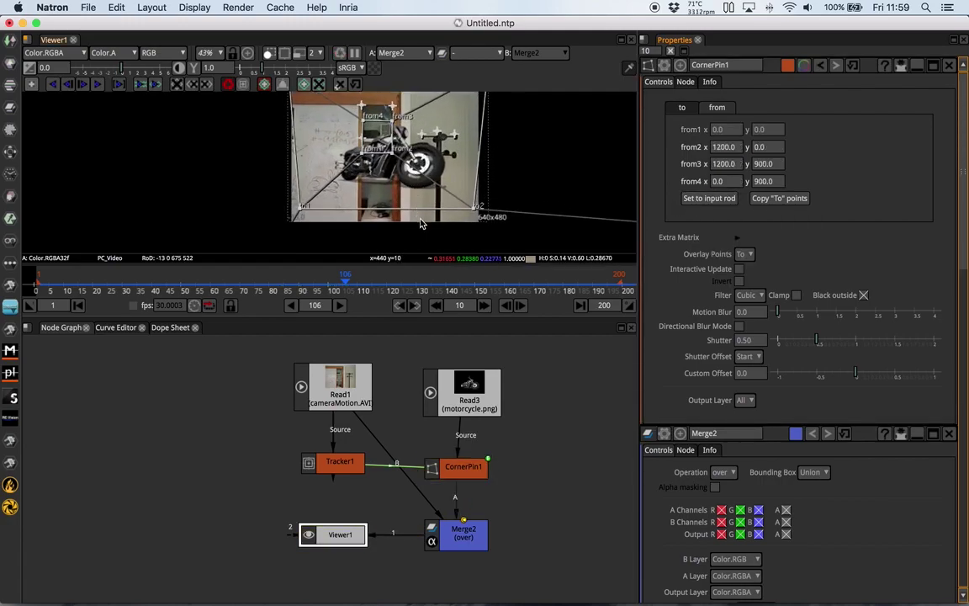
{"action": "left_click", "coordinate": [413, 305]}
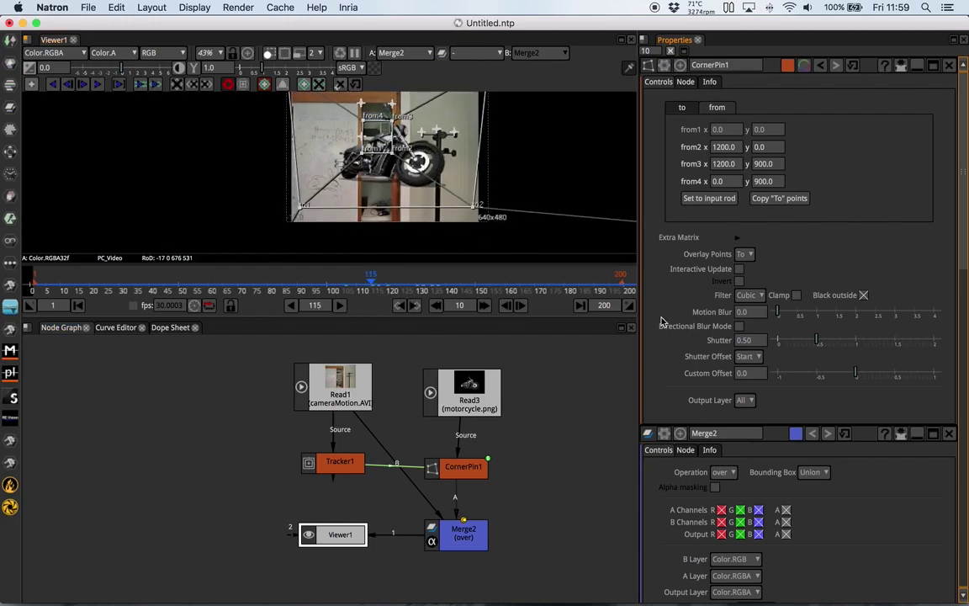
{"action": "left_click", "coordinate": [682, 108]}
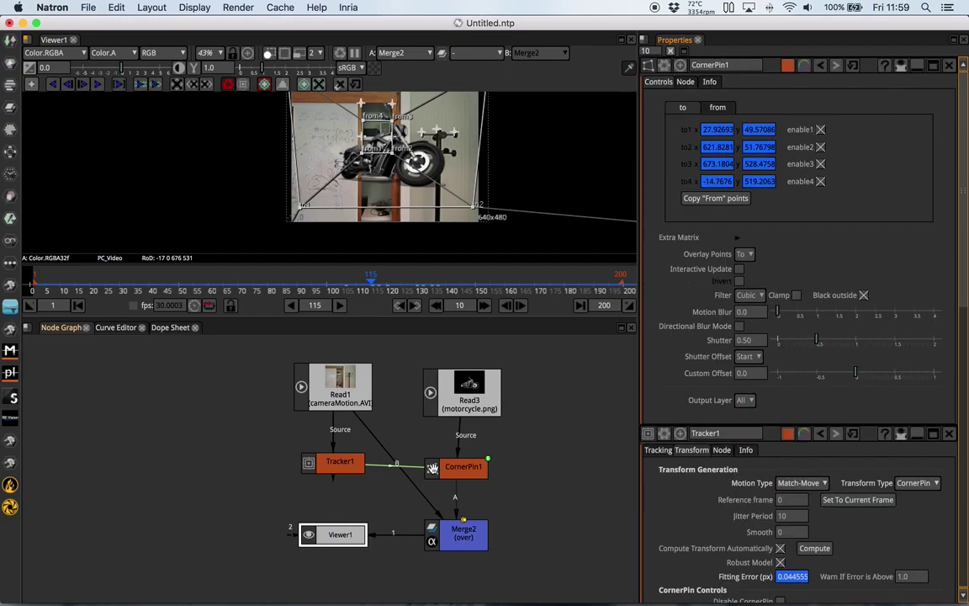
Recompute Tracker1's corner-pin transform from the tracks with Compute
{"action": "left_click", "coordinate": [337, 461]}
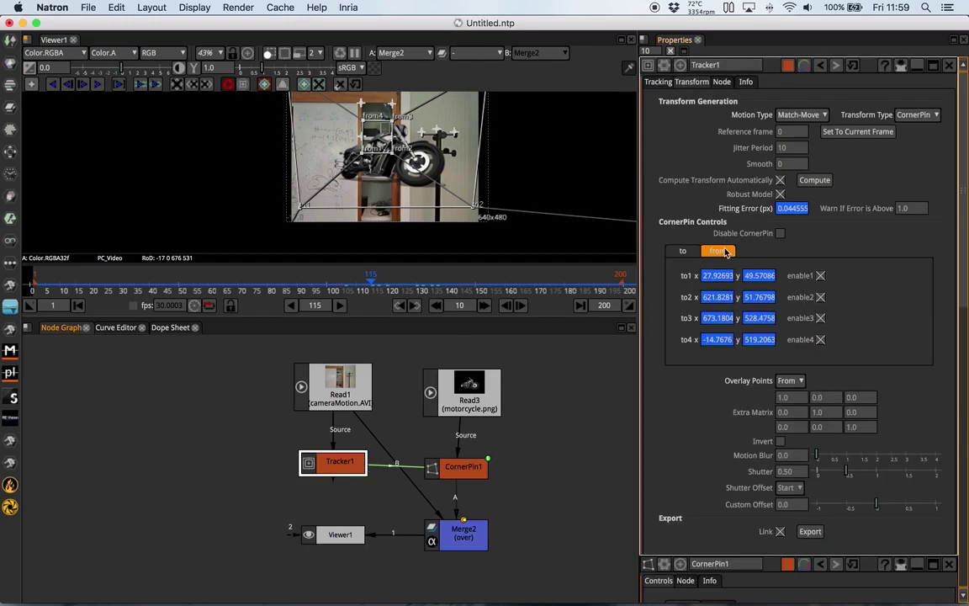
{"action": "left_click", "coordinate": [725, 251]}
{"action": "left_click", "coordinate": [682, 251]}
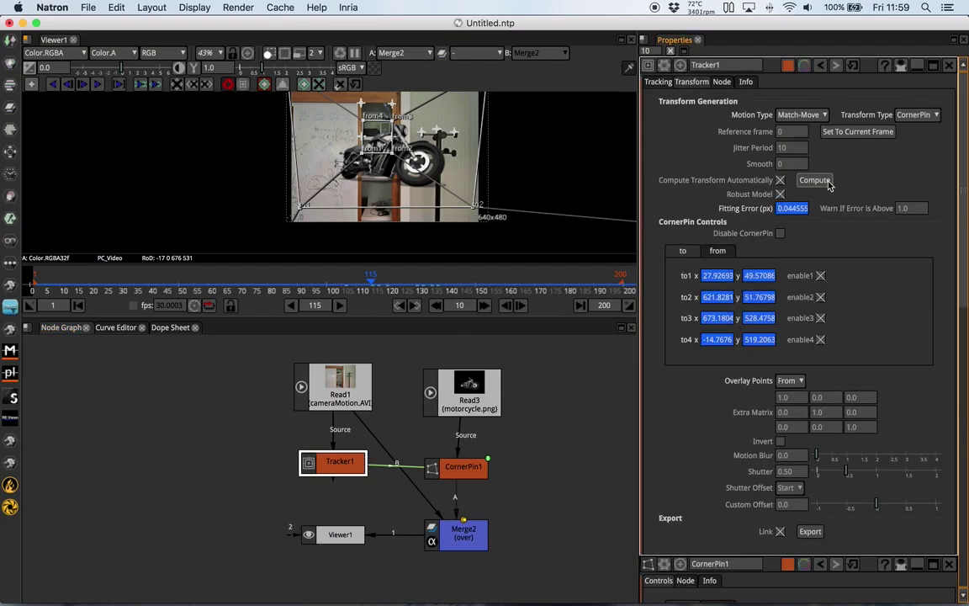
{"action": "left_click", "coordinate": [814, 180]}
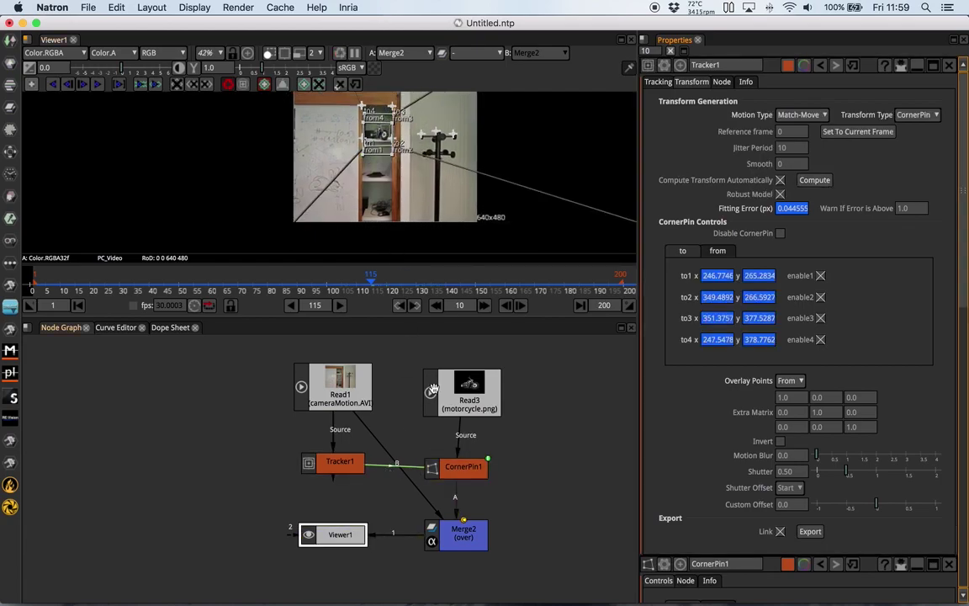
Zoom in on the composite and play it forward from around frame 89
{"action": "double_click", "coordinate": [463, 477]}
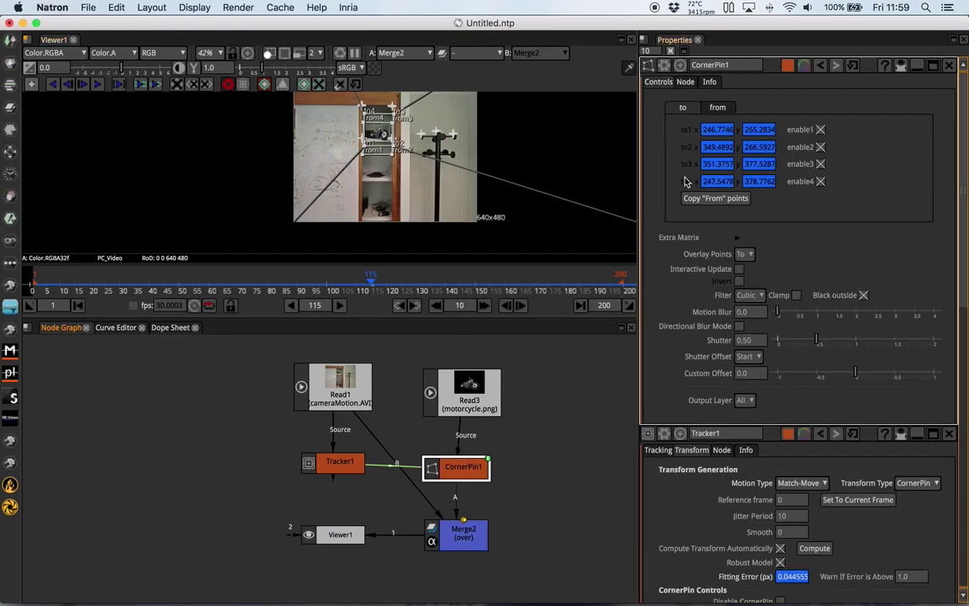
{"action": "scroll", "coordinate": [392, 118], "scroll_direction": "up", "scroll_amount": 5}
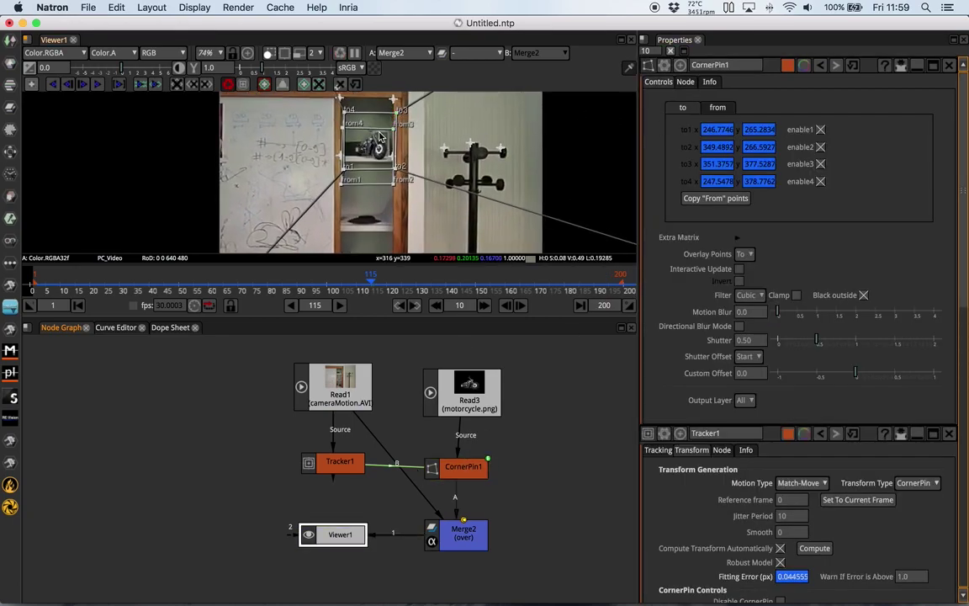
{"action": "scroll", "coordinate": [356, 210], "scroll_direction": "up", "scroll_amount": 5}
{"action": "left_click", "coordinate": [338, 306]}
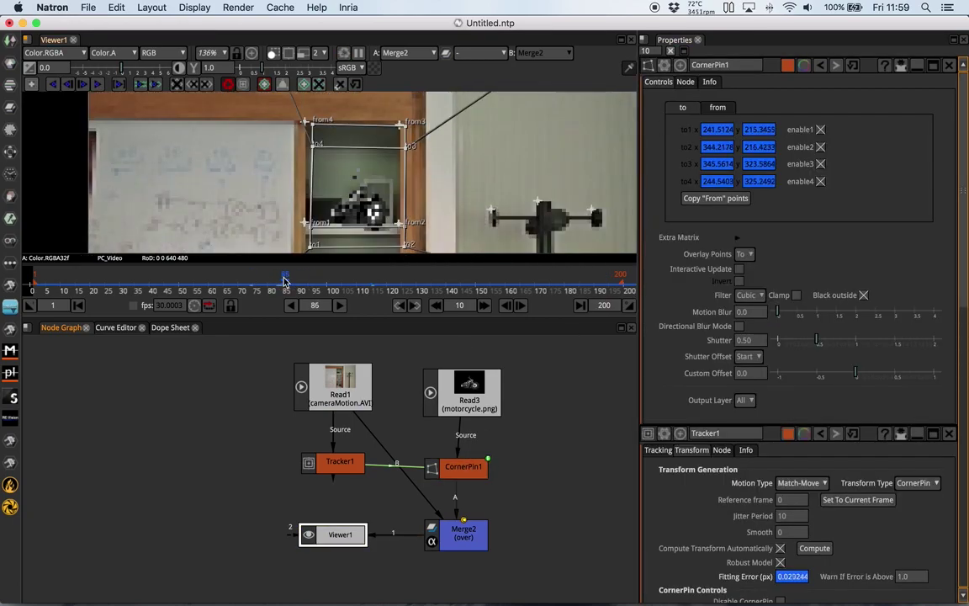
{"action": "left_click", "coordinate": [339, 307]}
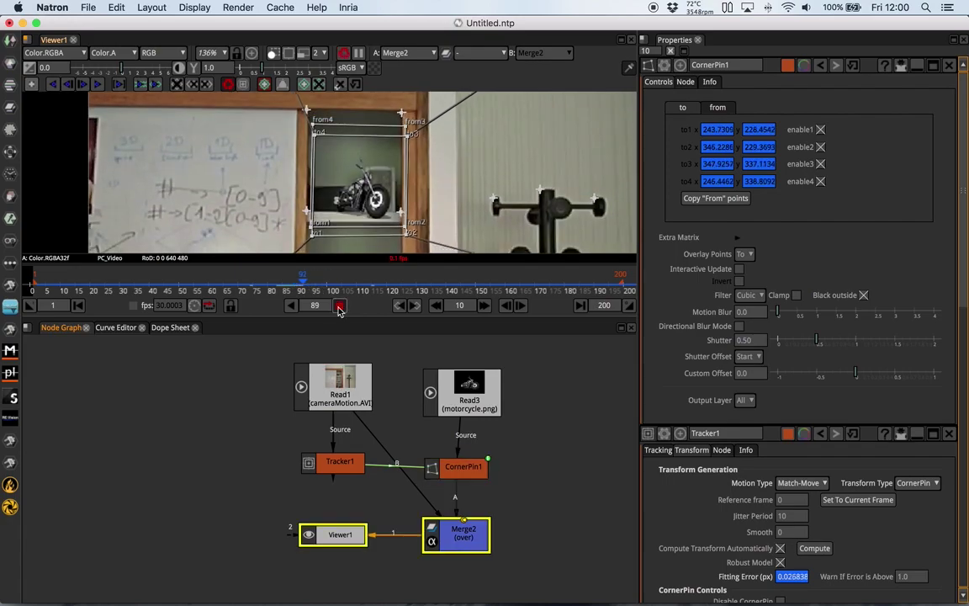